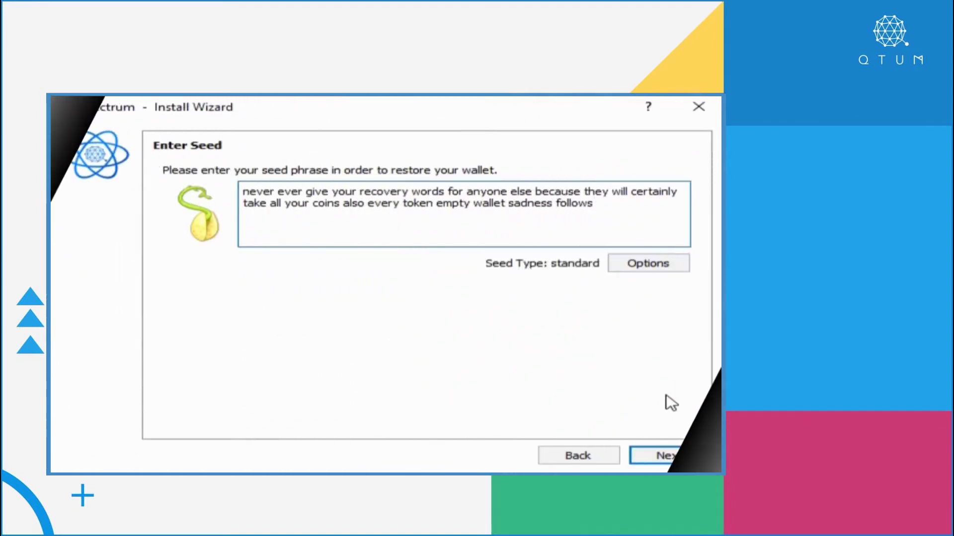
Accept the seed, add a stake delegation and the QIAIR token, then start undelegating the staked address.
click(674, 458)
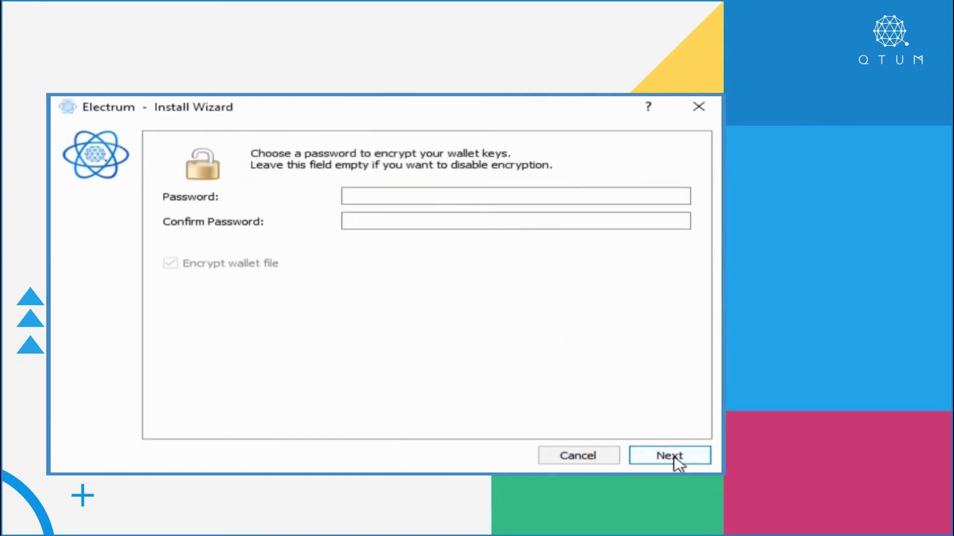
click(417, 292)
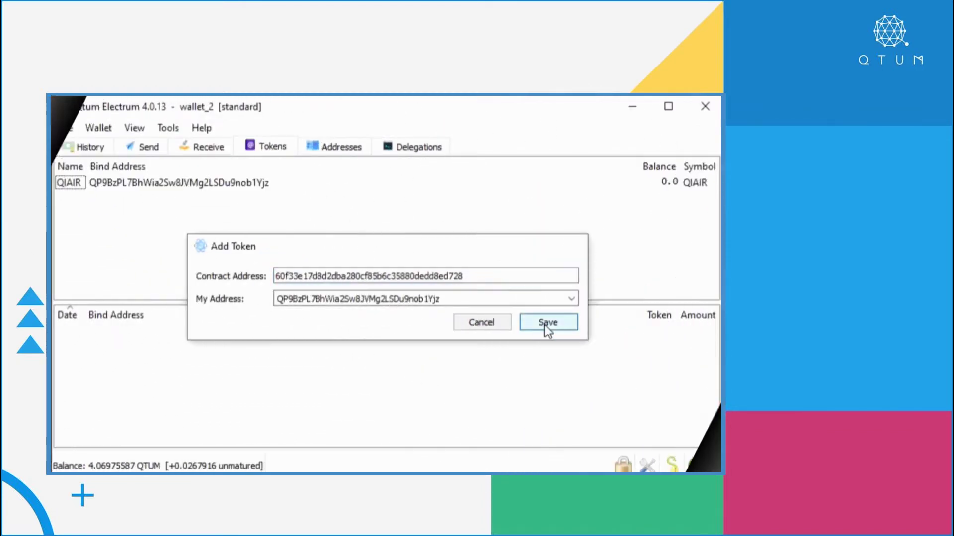
click(546, 323)
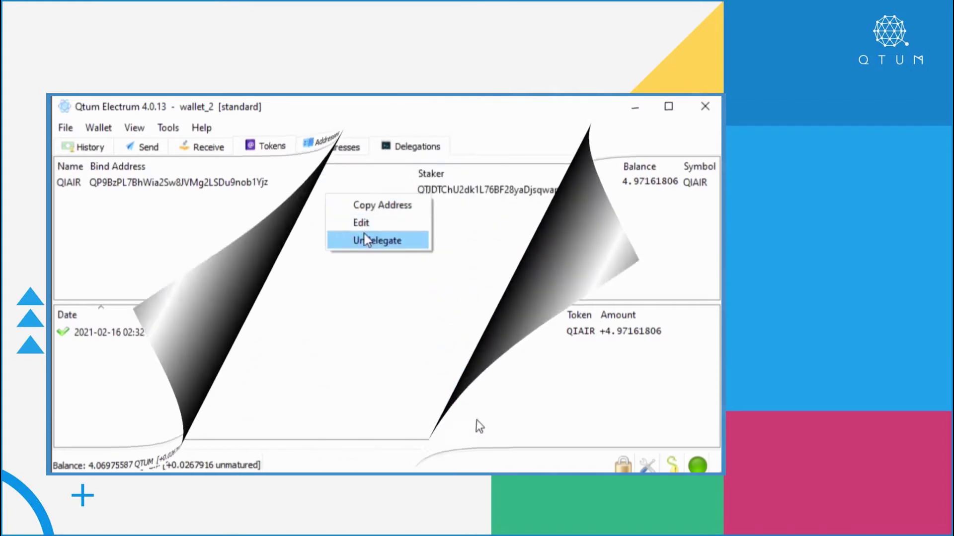
click(368, 241)
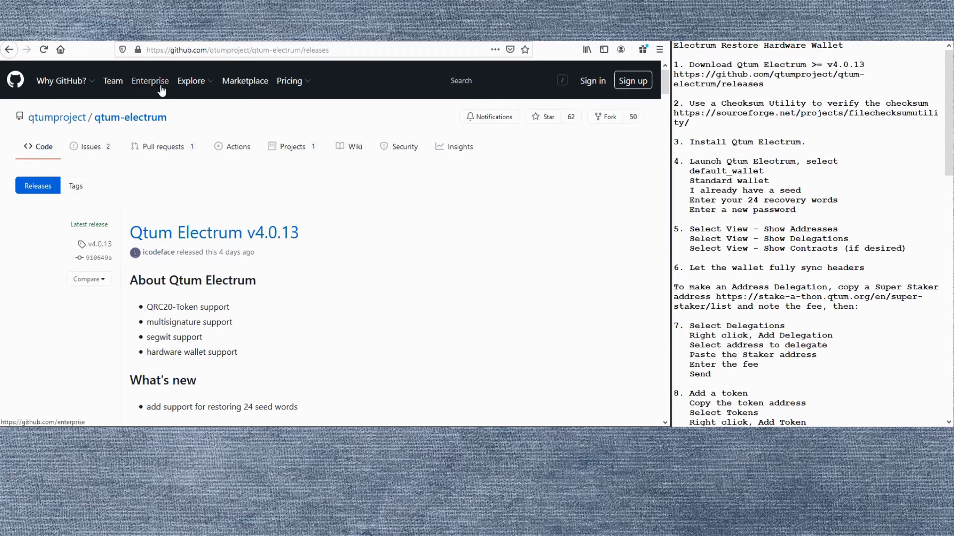
Scroll the v4.0.13 release page to its SHA256 hashes and Assets list, briefly selecting the setup.exe hash.
mouse_move(62, 124)
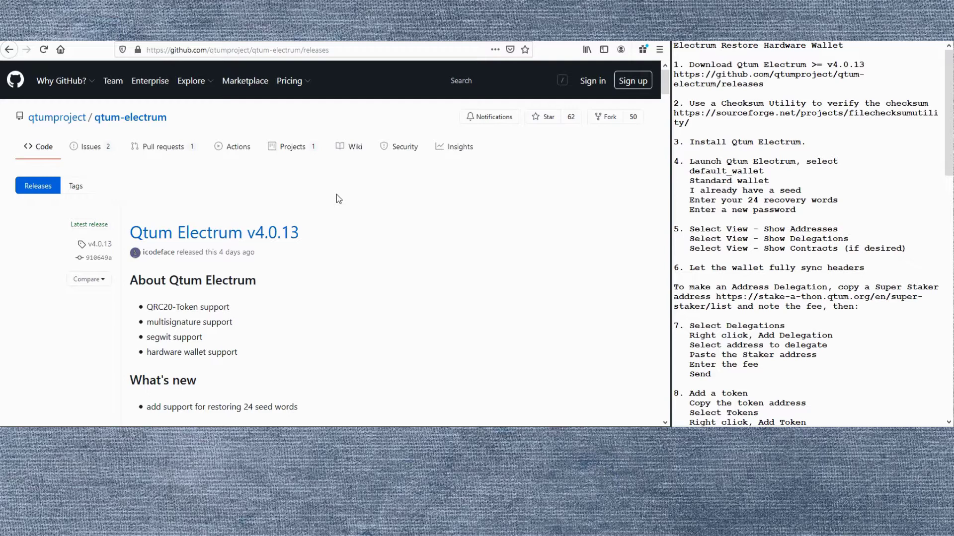
scroll(336, 195, down, 3)
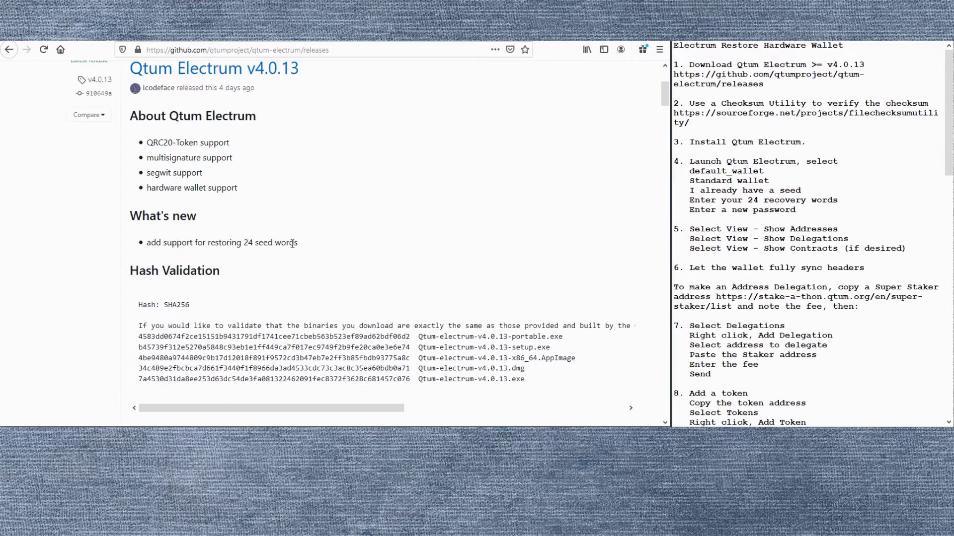
scroll(333, 241, down, 2)
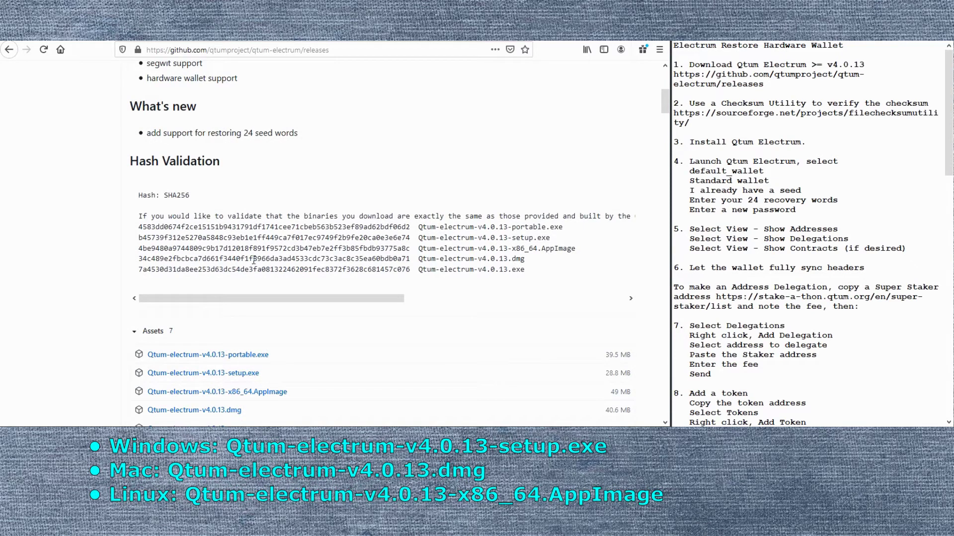
double_click(271, 238)
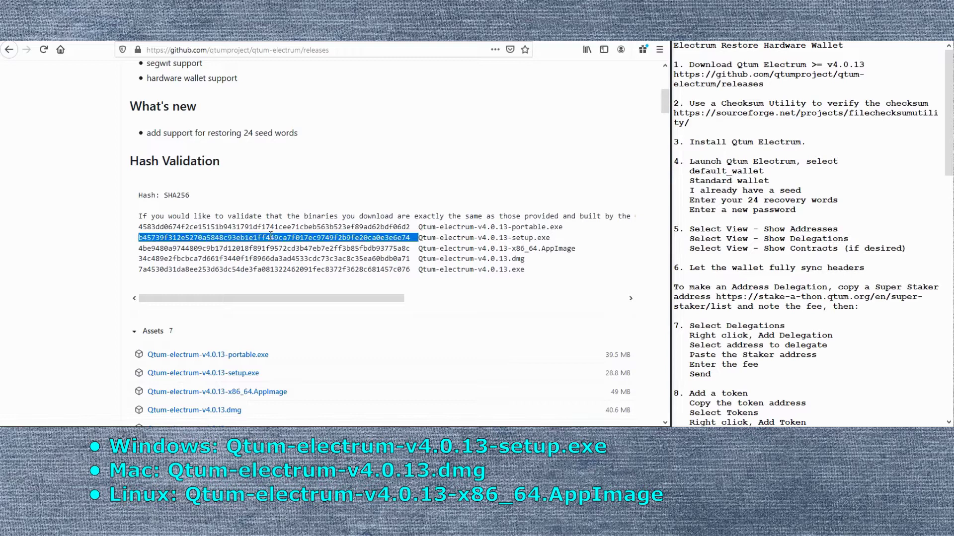
click(270, 235)
scroll(271, 236, down, 4)
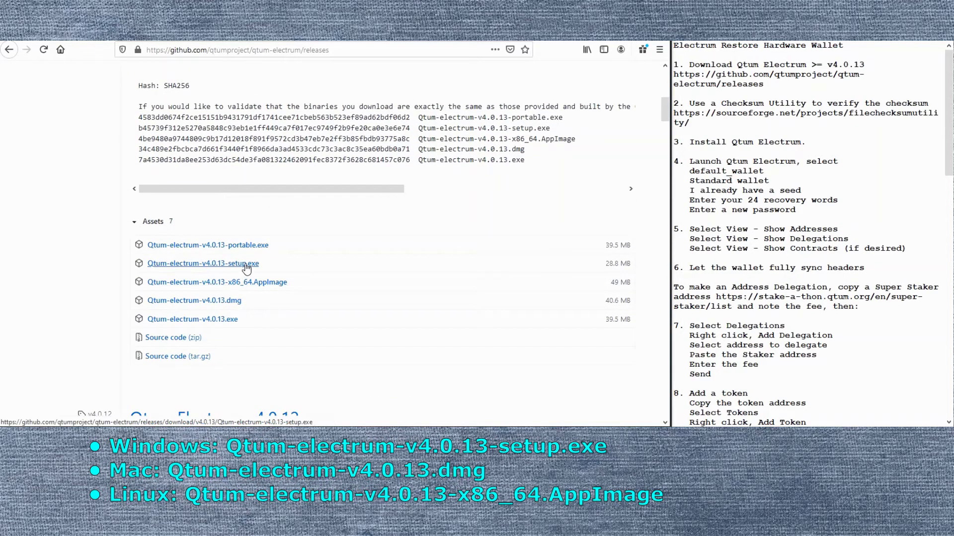
Save Qtum-electrum-v4.0.13-setup.exe to disk, verify the download, then open SourceForge's File Checksum Utility page.
click(246, 267)
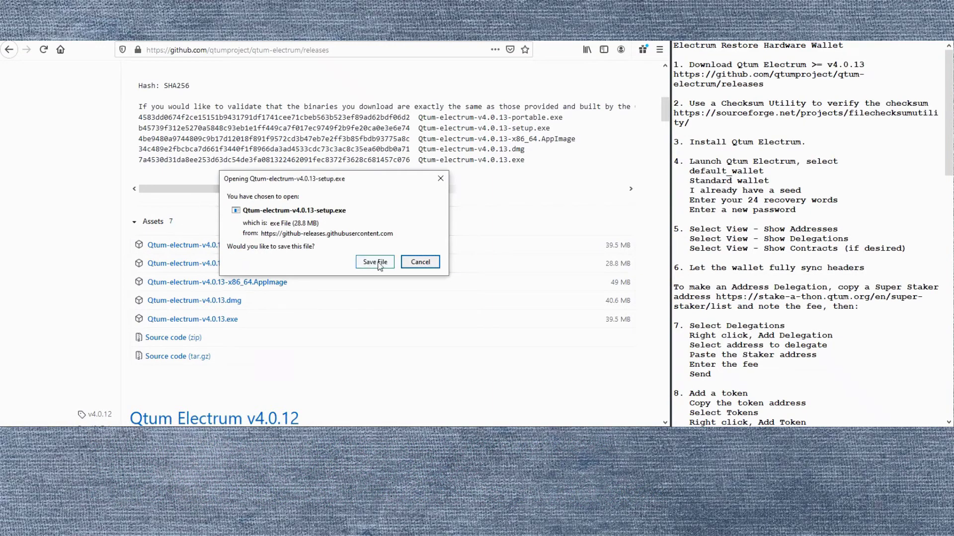
click(379, 263)
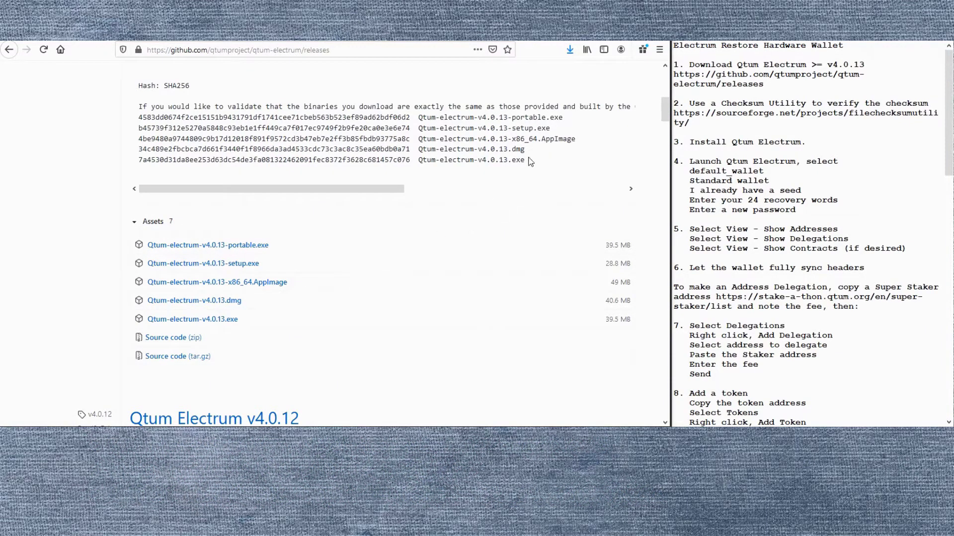
click(569, 49)
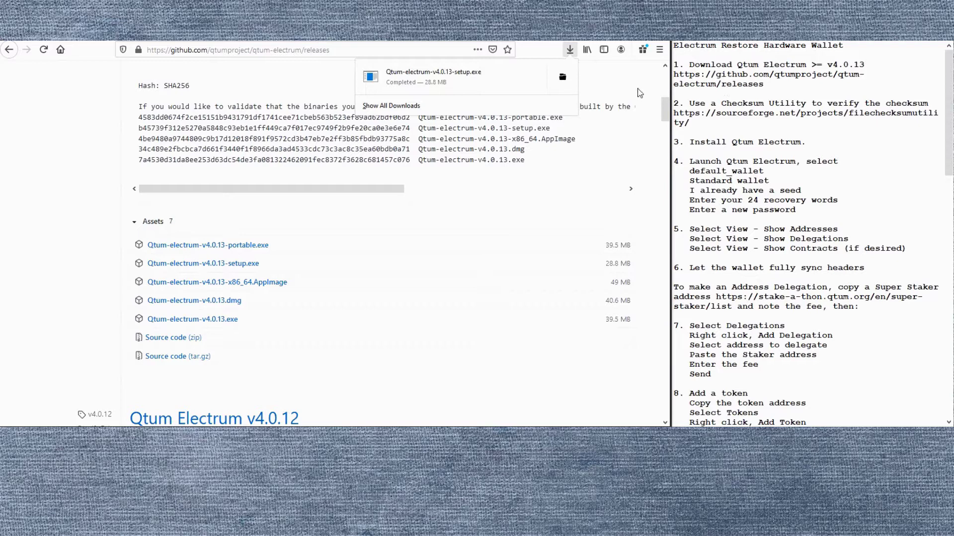
click(656, 107)
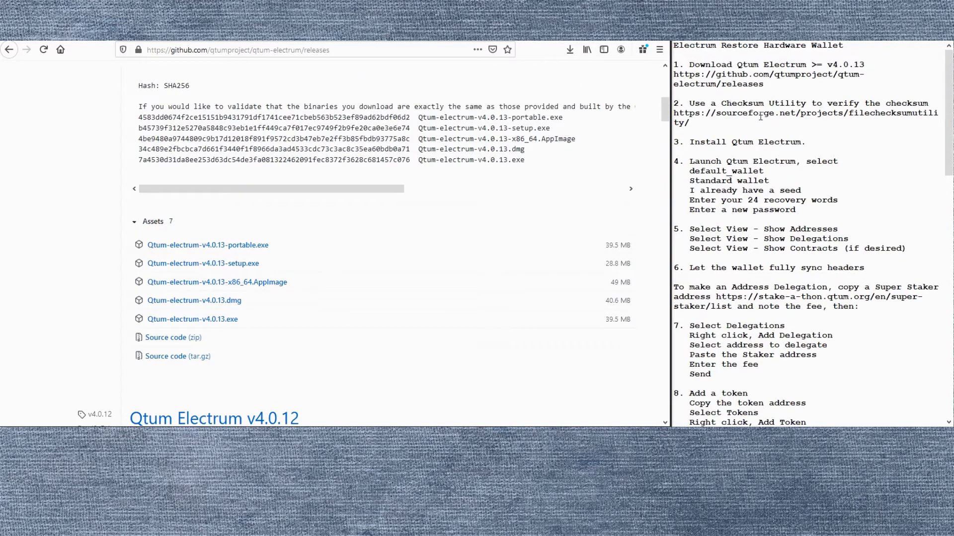
click(740, 119)
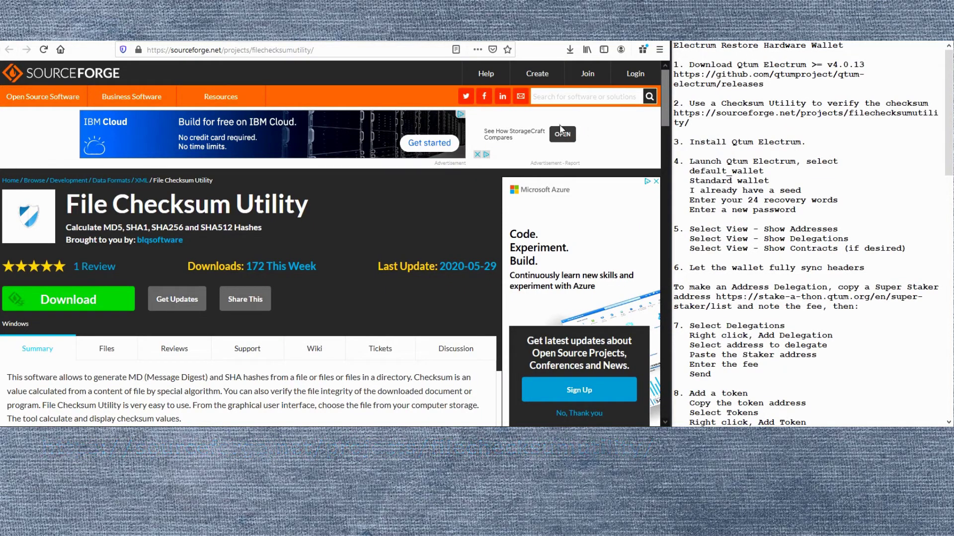
Run the downloaded v4.0.13 setup.exe past SmartScreen with Run anyway and install it into Program Files.
key(alt+Left)
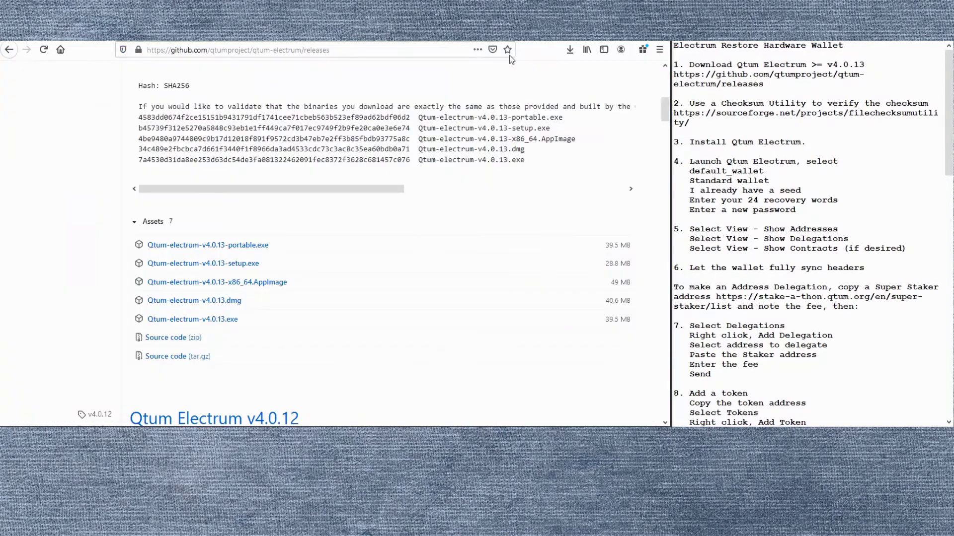
click(569, 50)
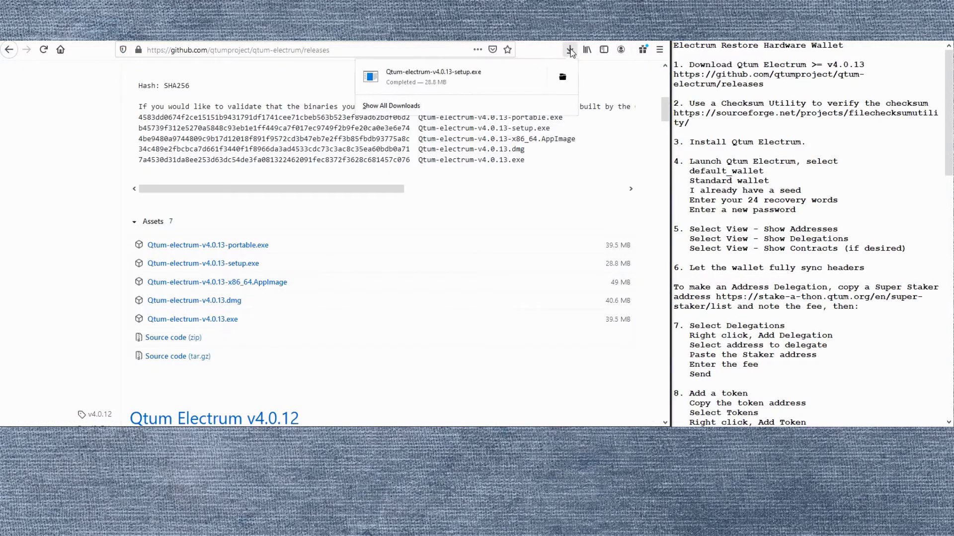
click(449, 74)
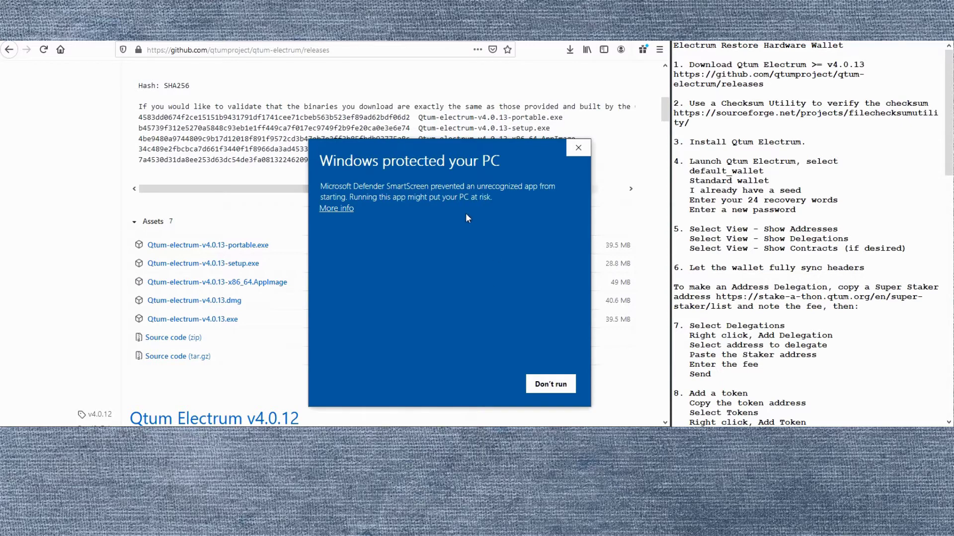
drag(464, 147, 395, 122)
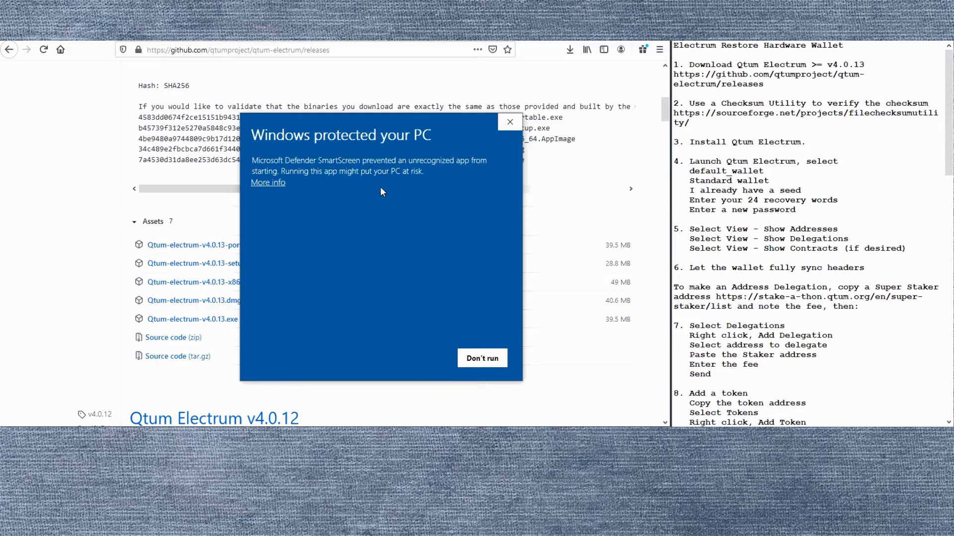
click(268, 183)
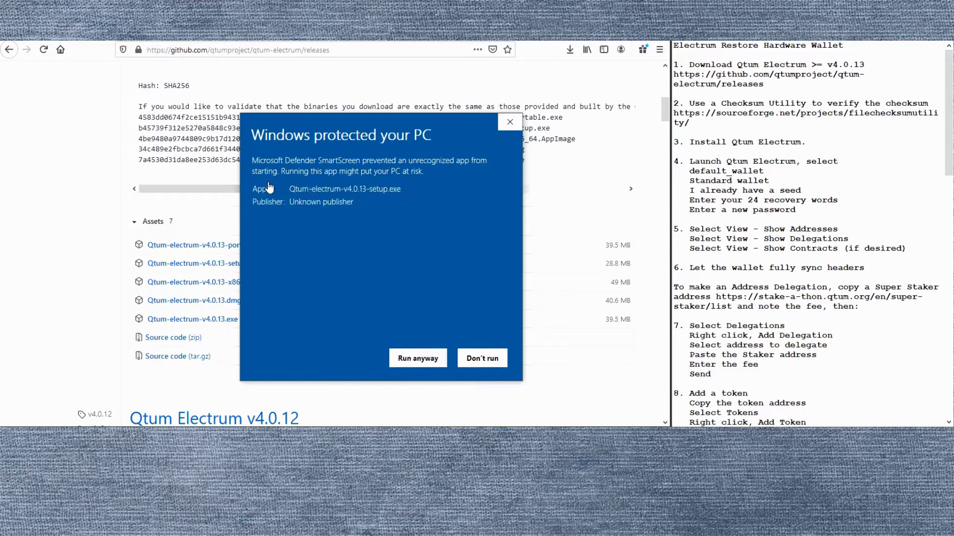
click(425, 360)
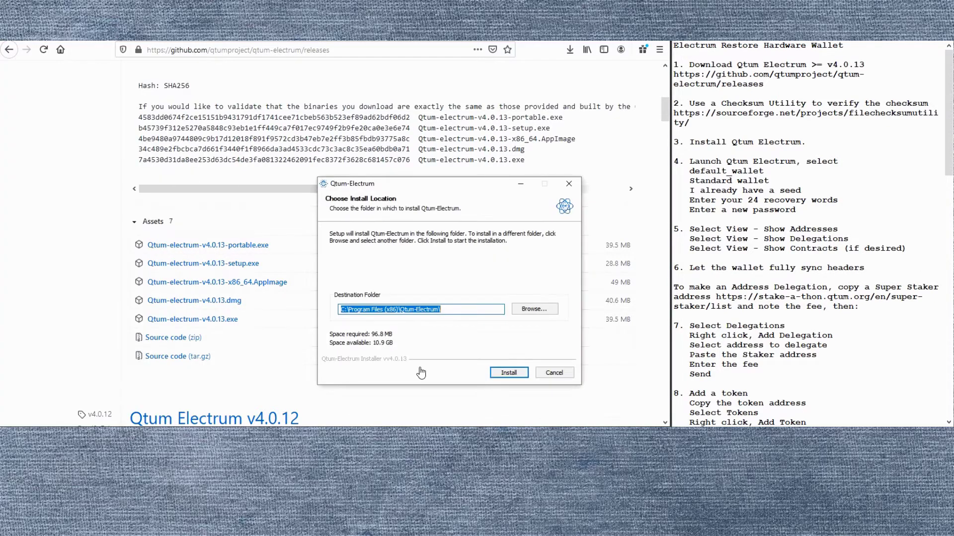
click(509, 373)
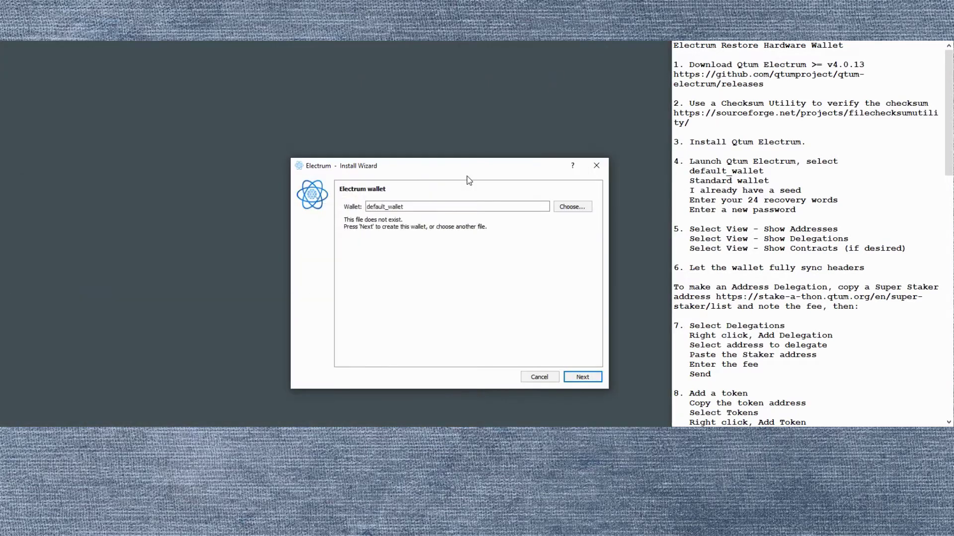
Create default_wallet as a Standard wallet restored from the pasted 24-word seed.
drag(458, 168, 361, 135)
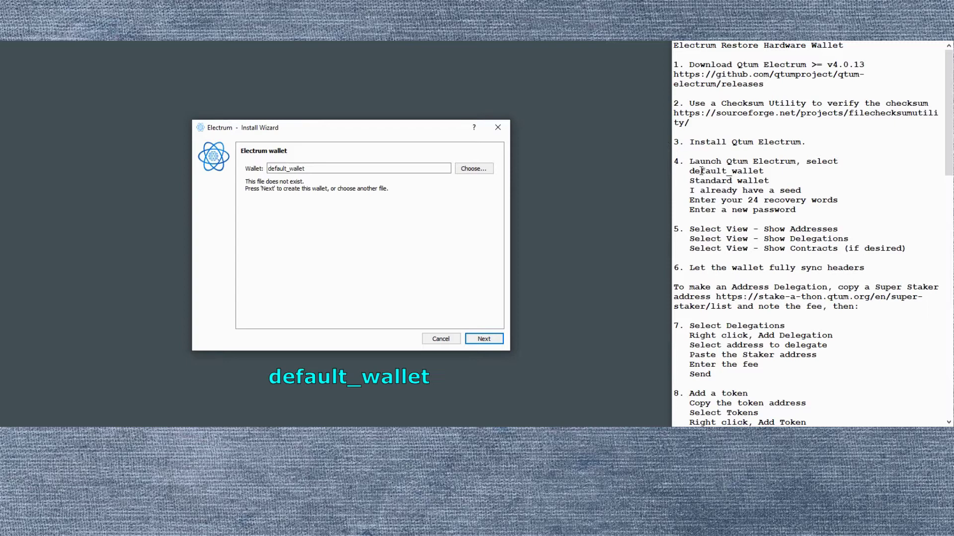
click(484, 341)
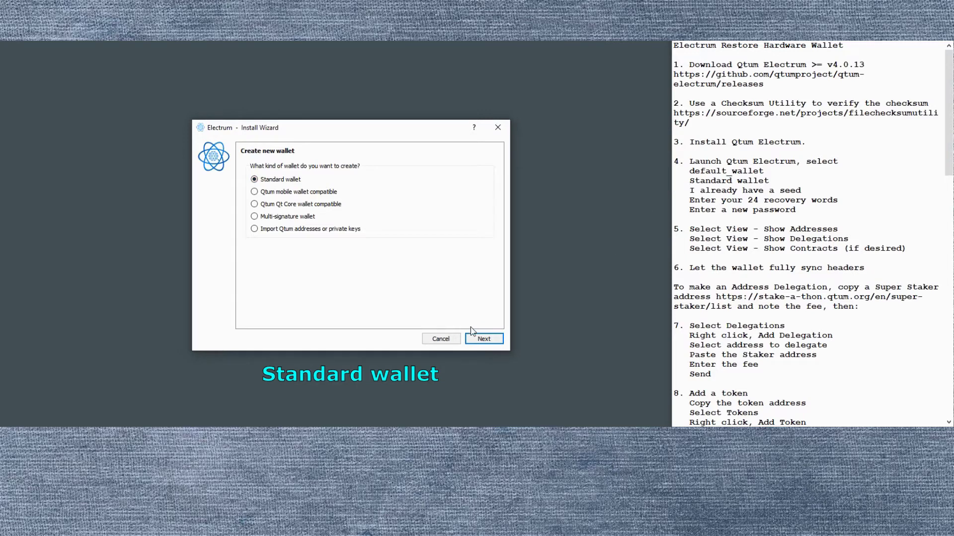
click(483, 339)
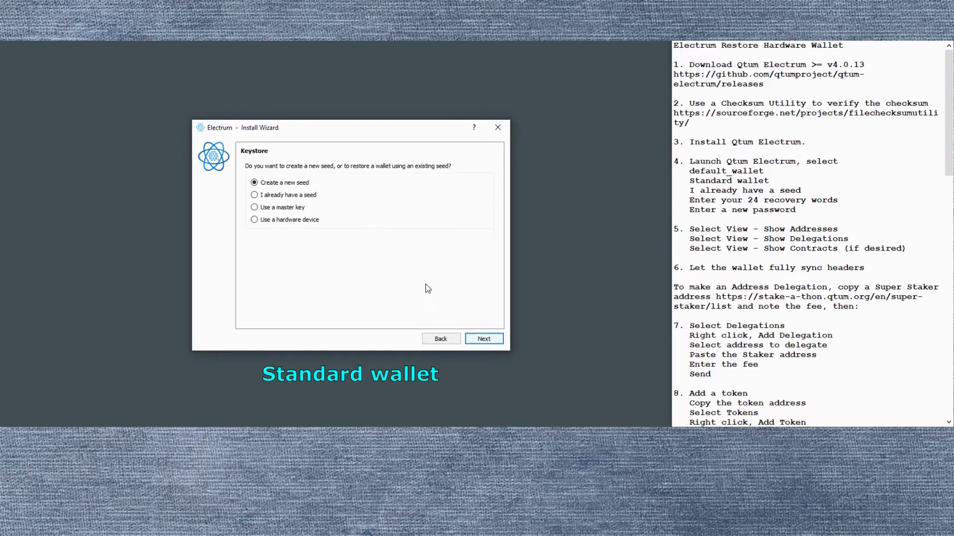
click(255, 195)
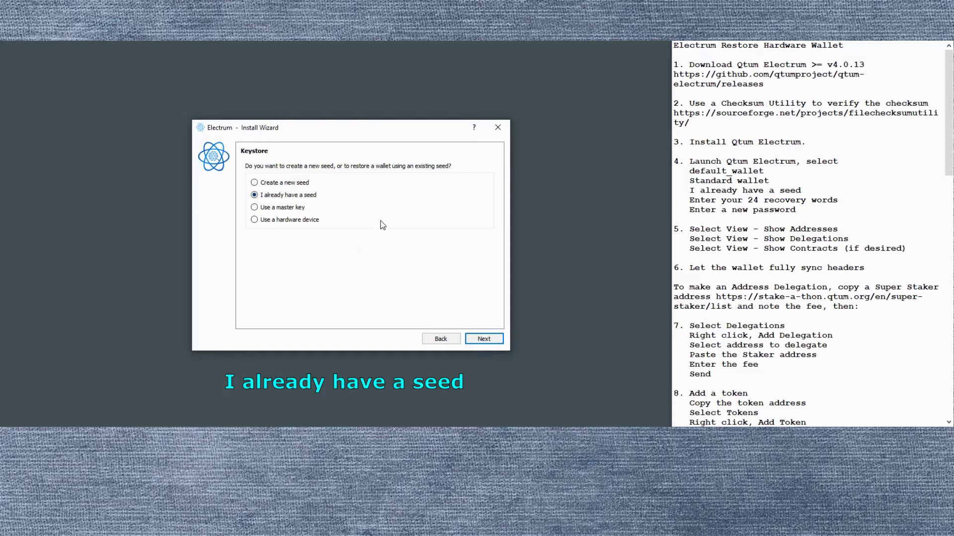
click(484, 339)
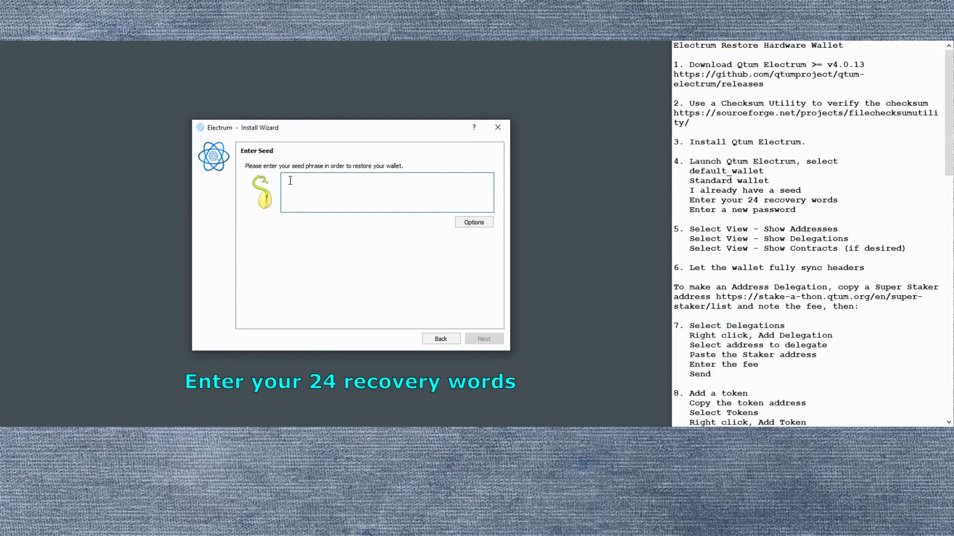
key(ctrl+v)
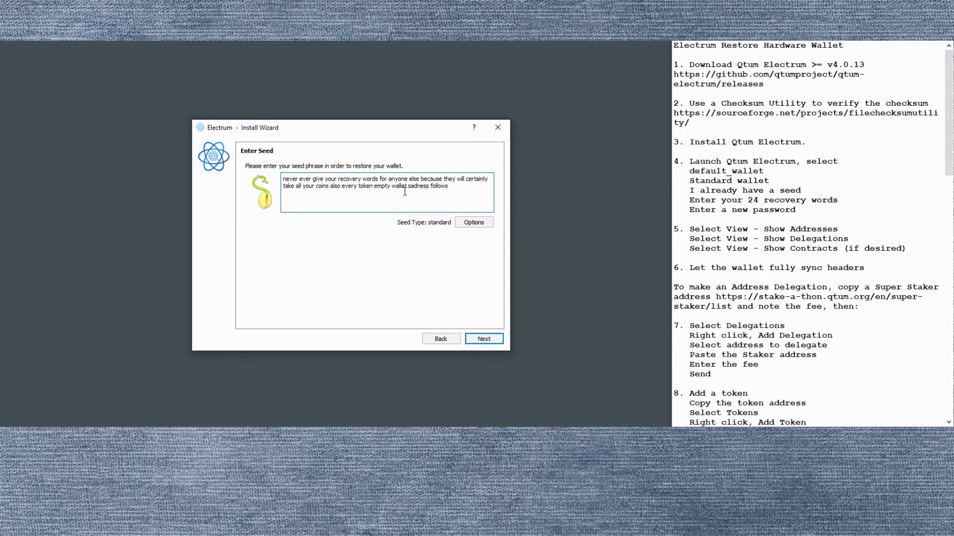
click(485, 339)
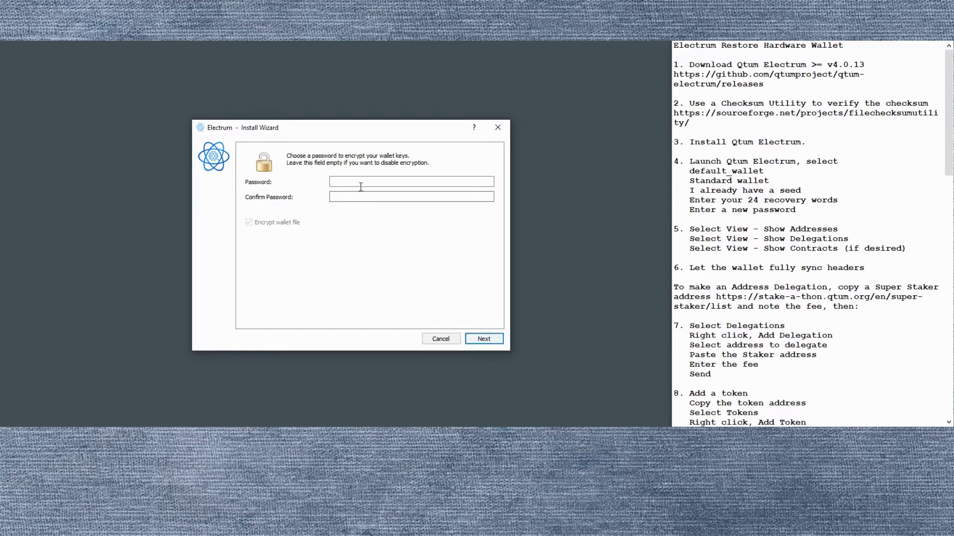
Enter and confirm the wallet encryption password, then finish the wizard.
text(1234)
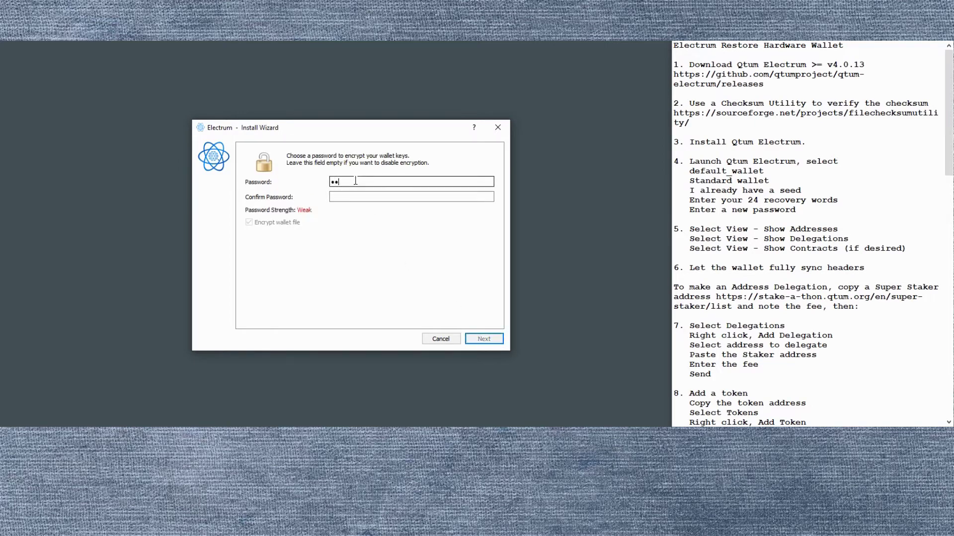
text(5)
click(349, 198)
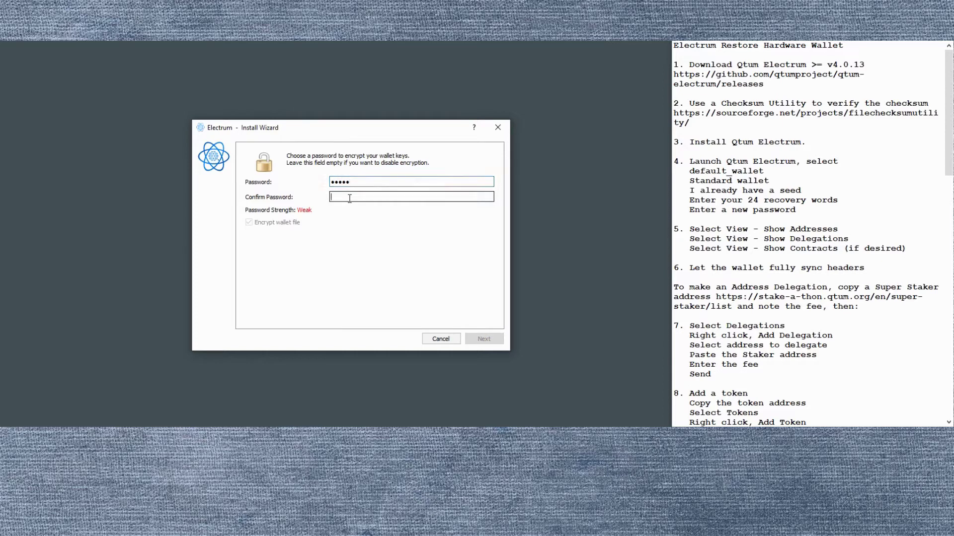
text(1234)
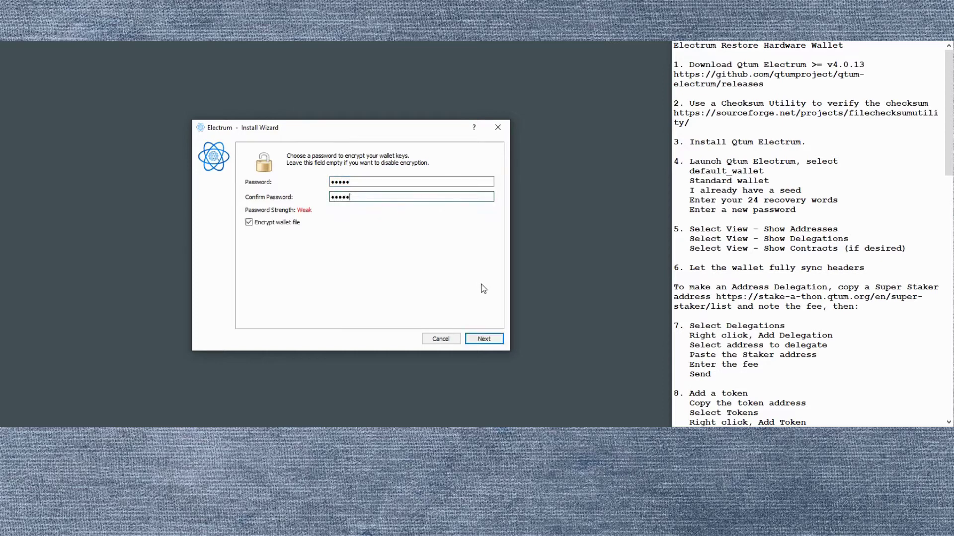
click(494, 339)
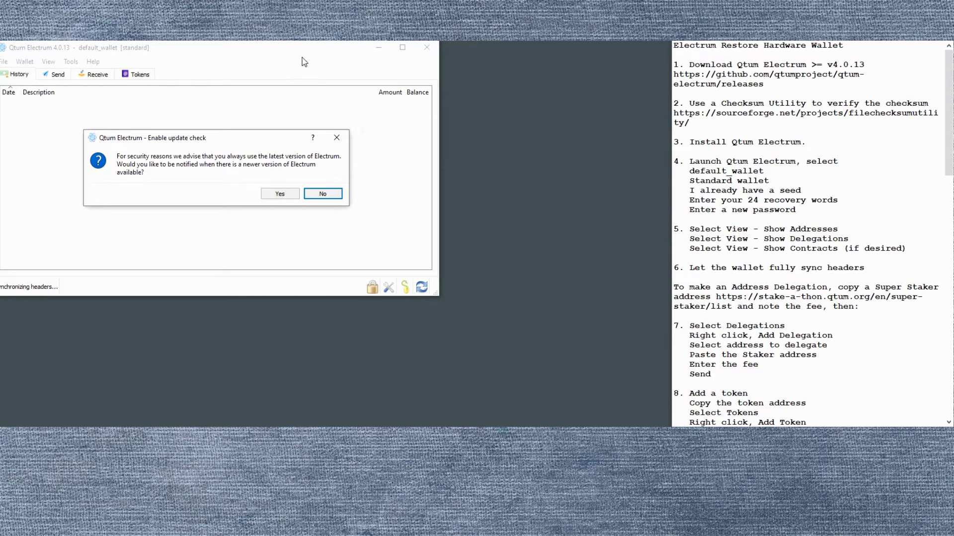
Decline update-check notifications and move the wallet window toward the screen centre.
click(341, 62)
click(321, 196)
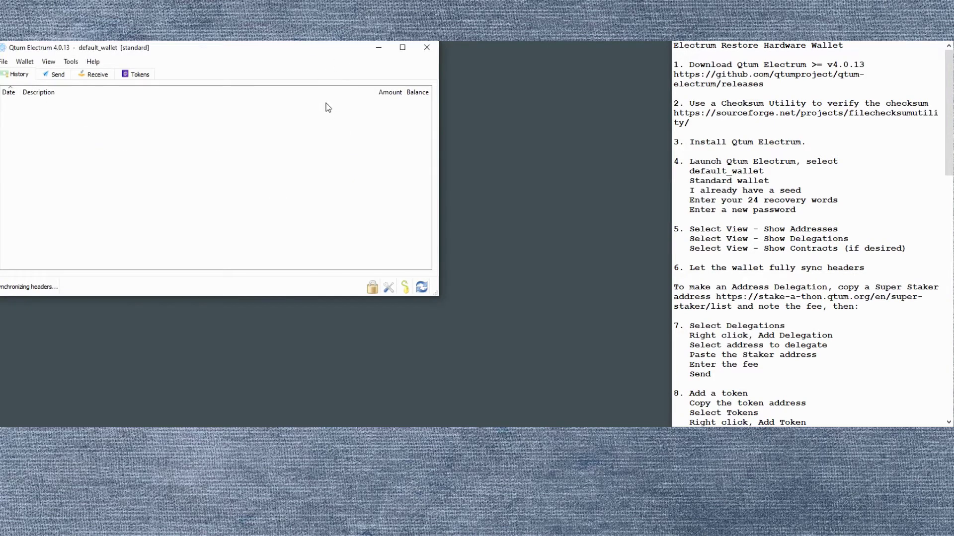
drag(287, 48, 423, 98)
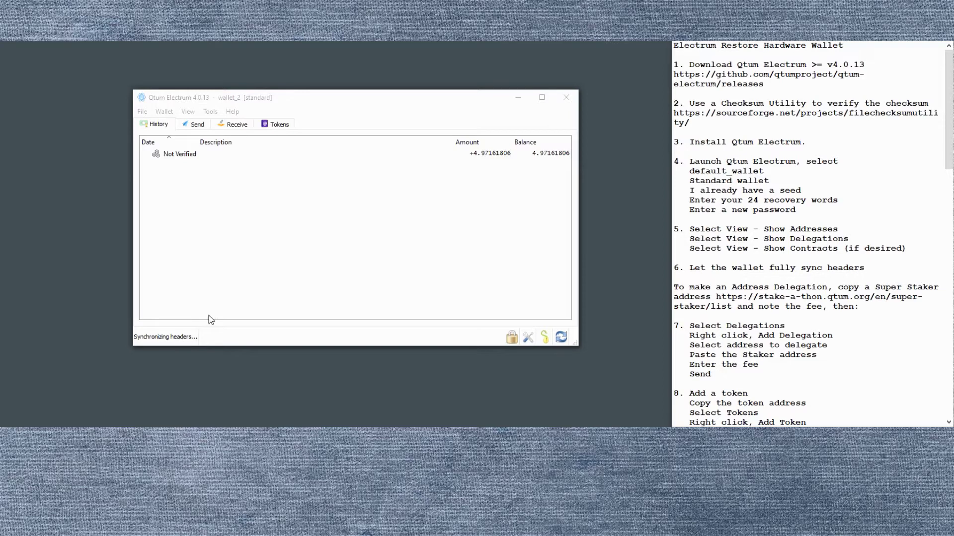
click(304, 110)
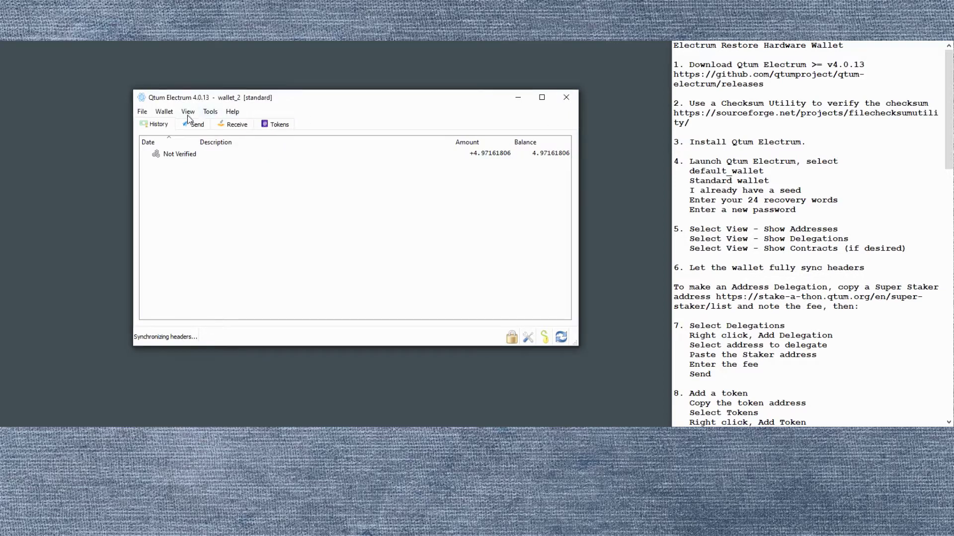
Show the Addresses and Delegations views, then review the network connection details.
click(189, 114)
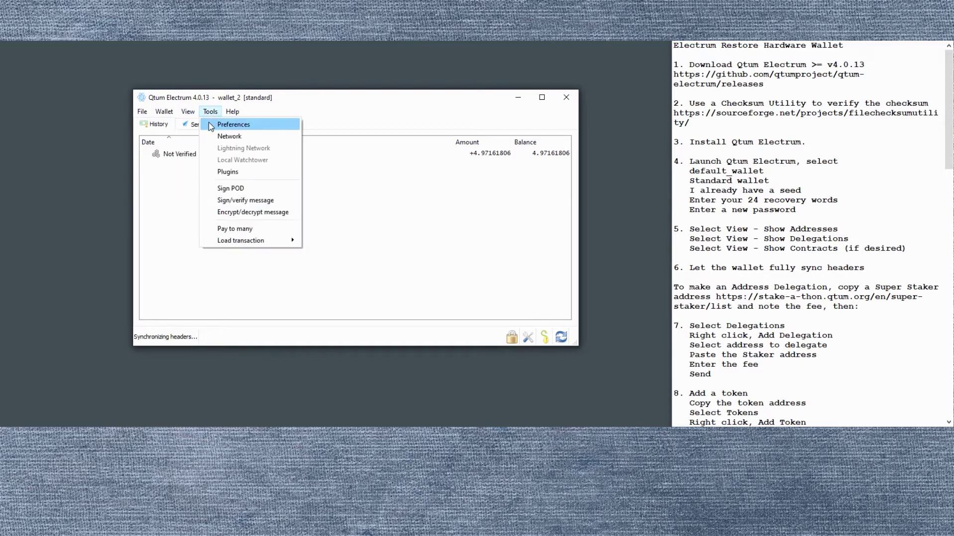
click(198, 125)
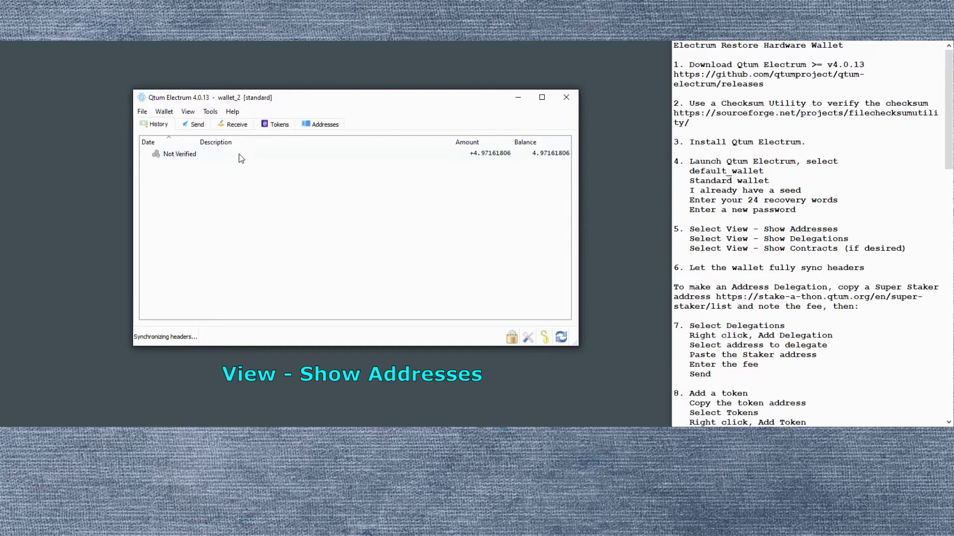
click(188, 112)
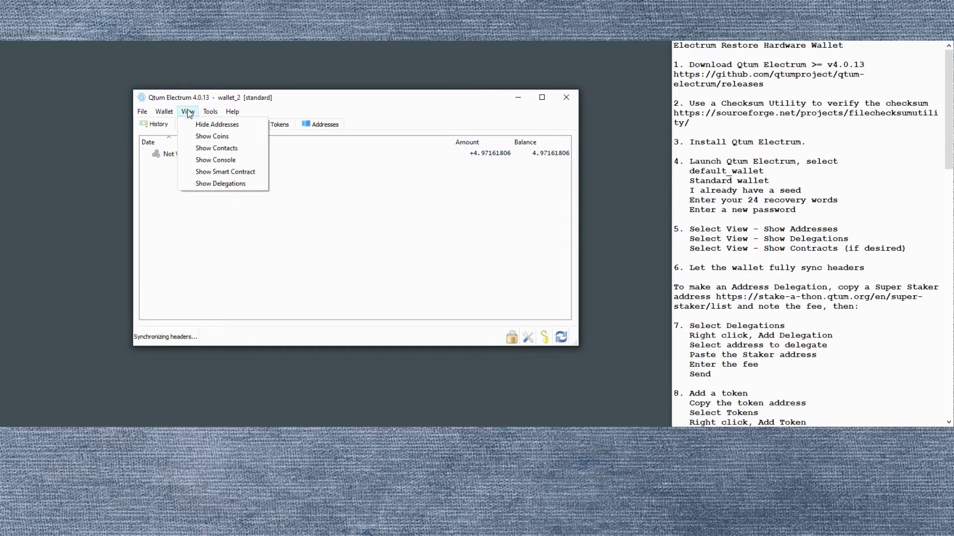
click(225, 184)
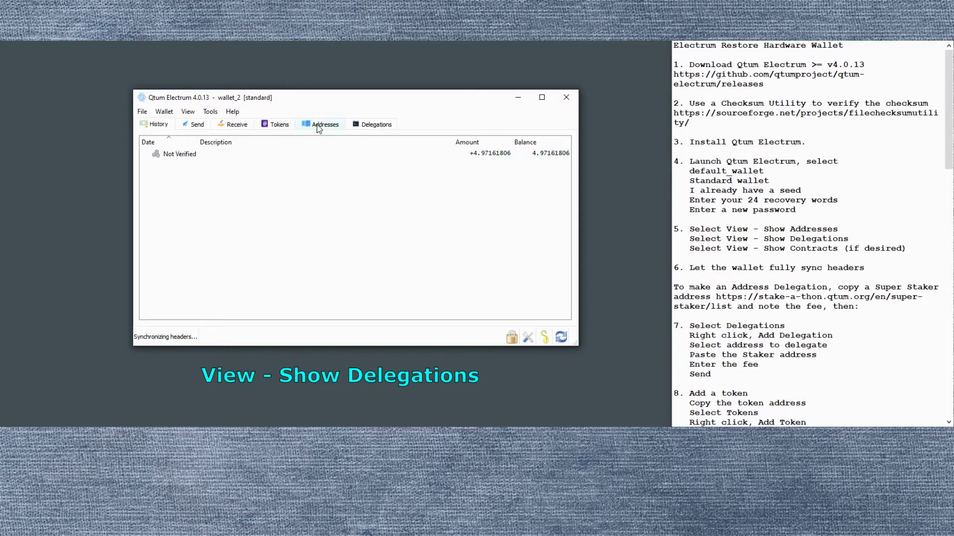
click(188, 112)
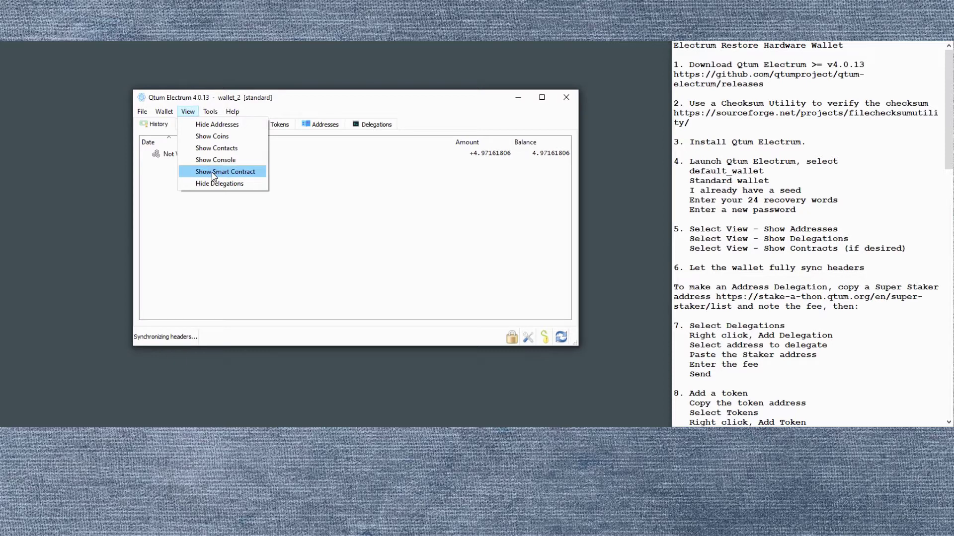
click(368, 176)
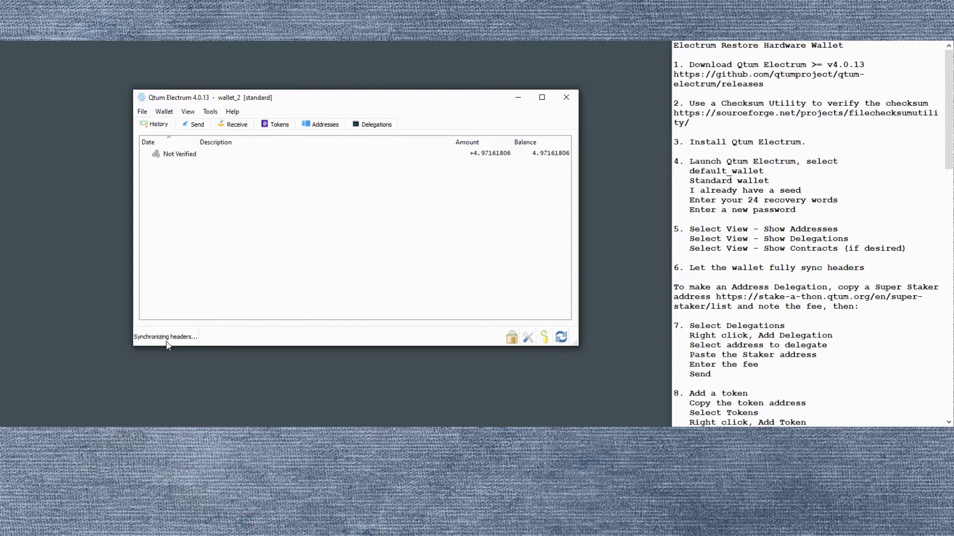
click(561, 338)
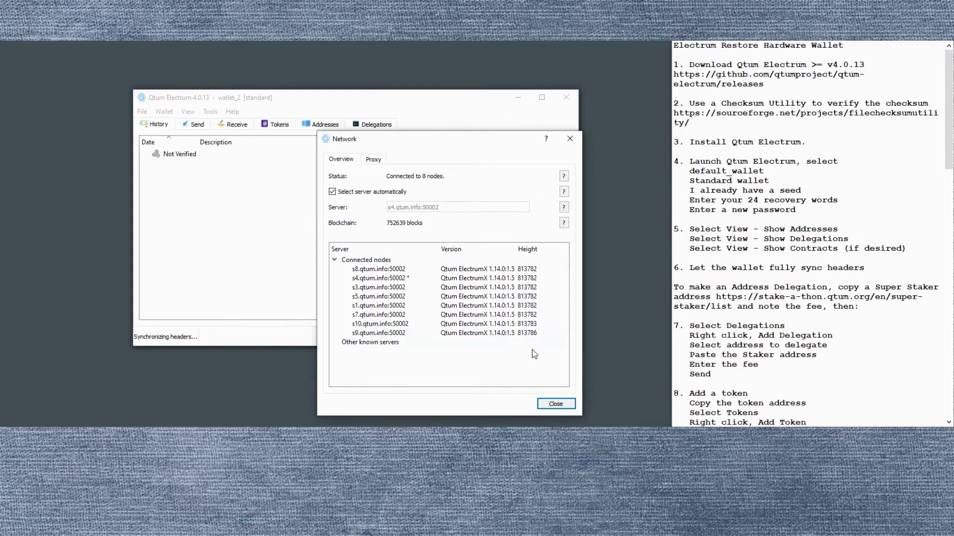
click(556, 404)
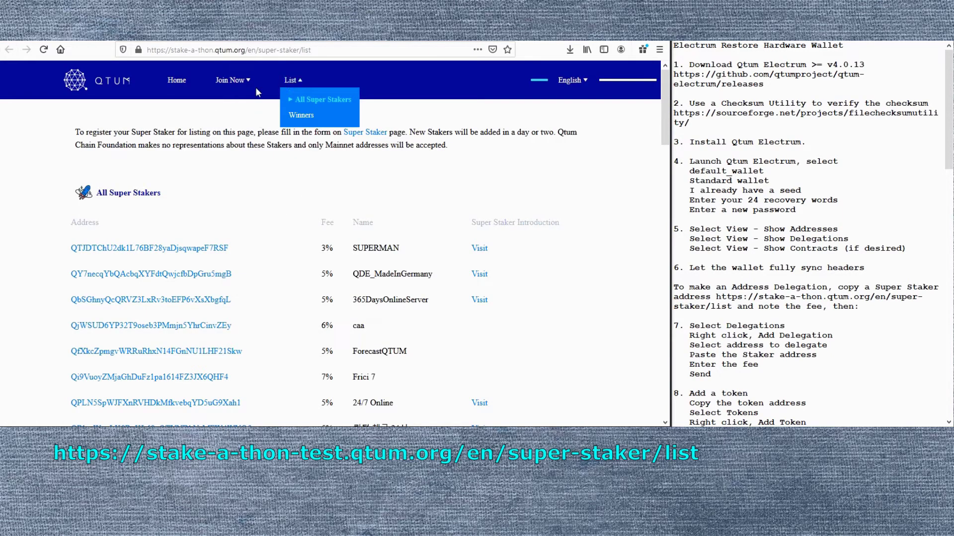
Open the 3%-fee SUPERMAN staker's qtum.info page and select its full address.
click(231, 80)
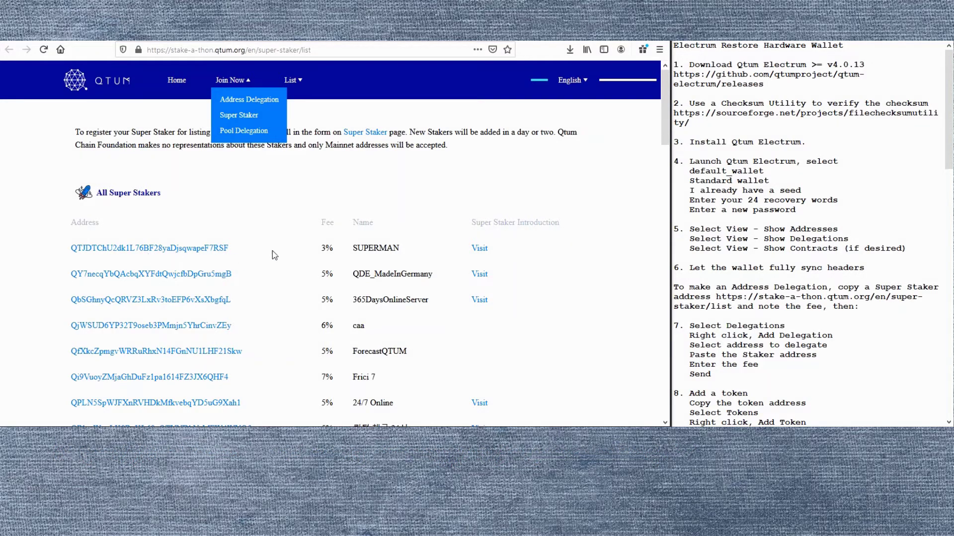
click(158, 249)
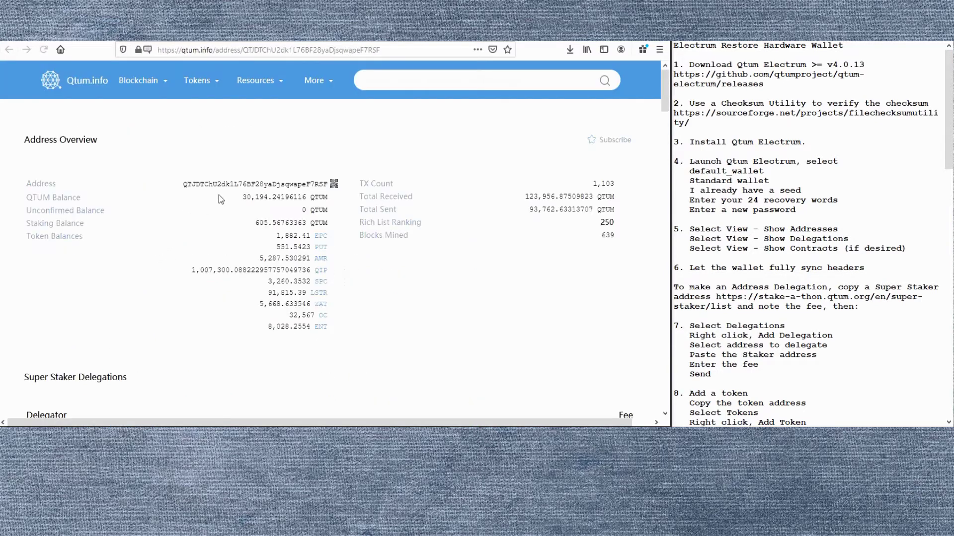
double_click(245, 184)
key(ctrl+c)
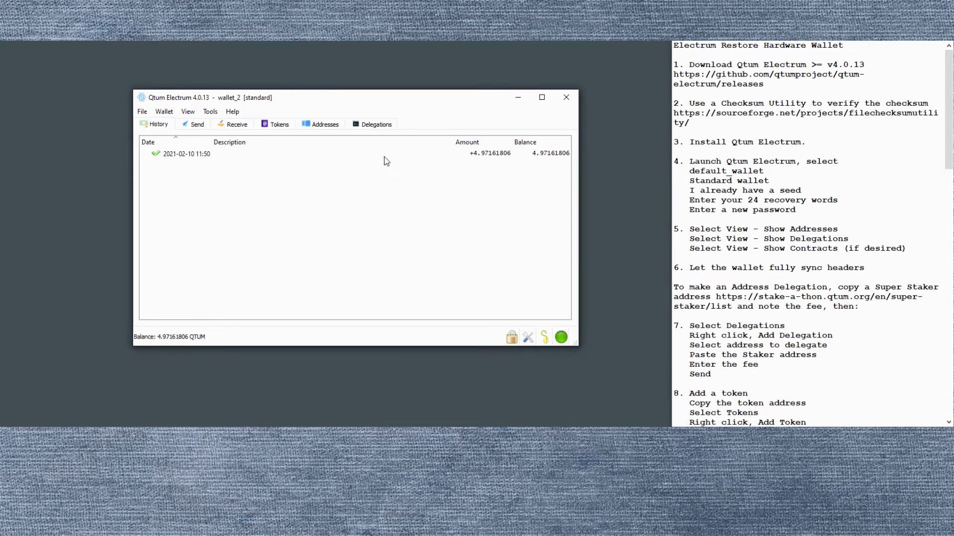
Fill a new delegation with the first wallet address, the pasted staker address and a 3% fee.
click(376, 125)
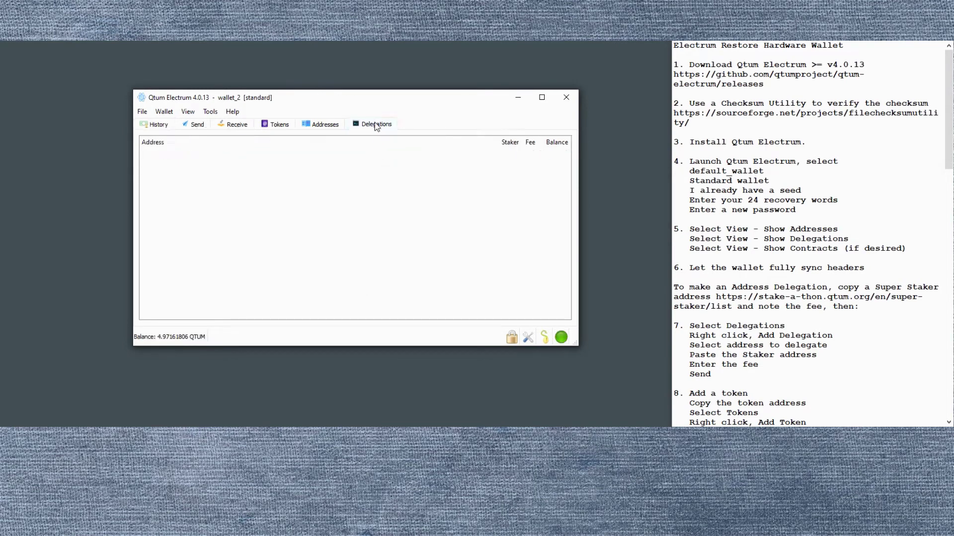
right_click(352, 213)
click(377, 221)
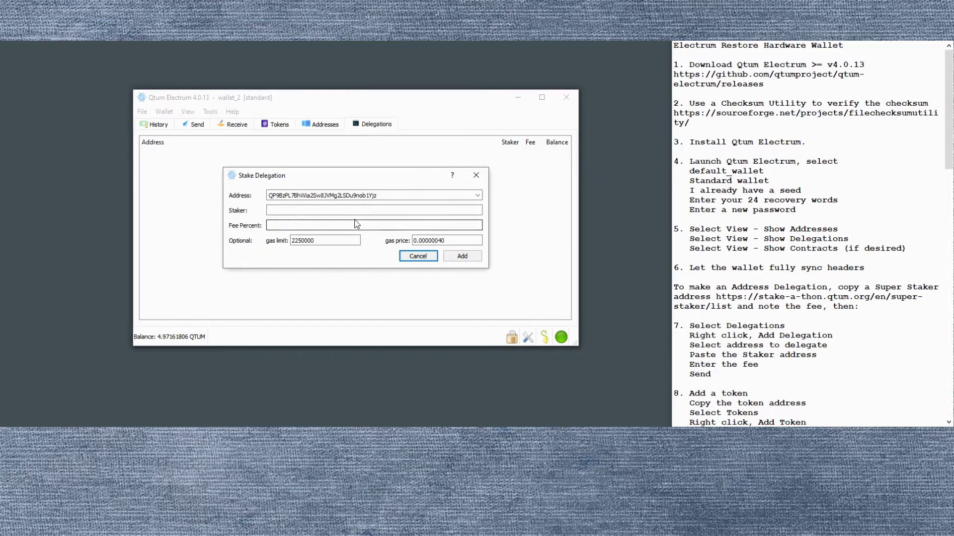
click(478, 195)
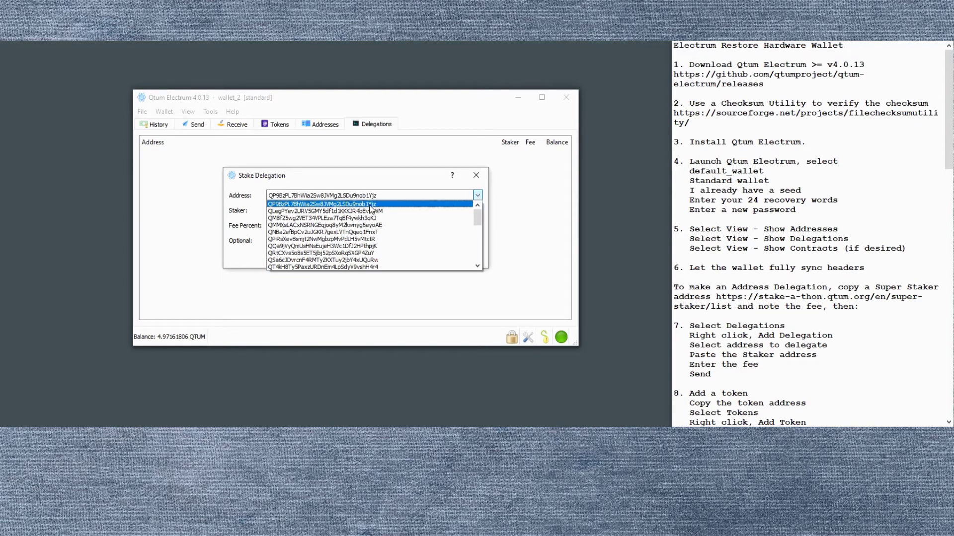
click(360, 204)
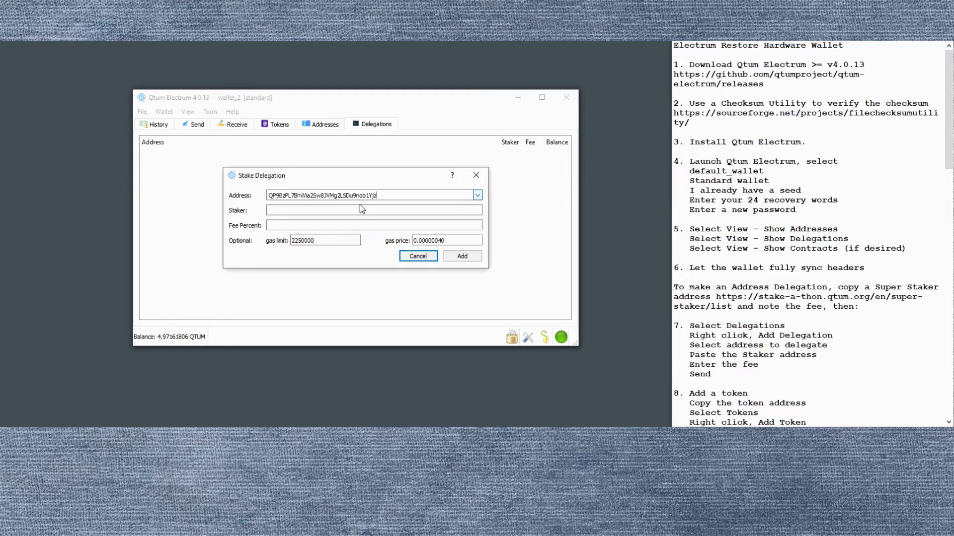
click(299, 213)
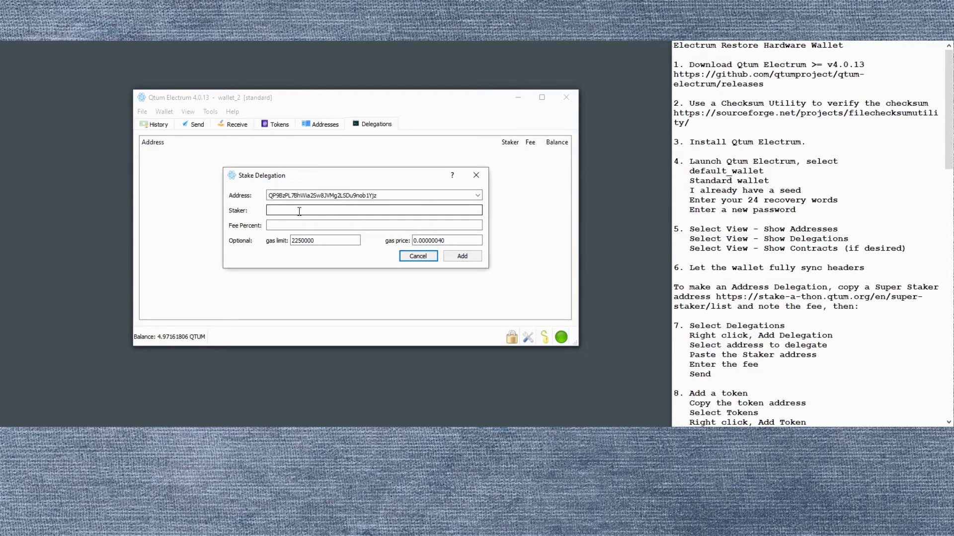
key(ctrl+v)
key(Tab)
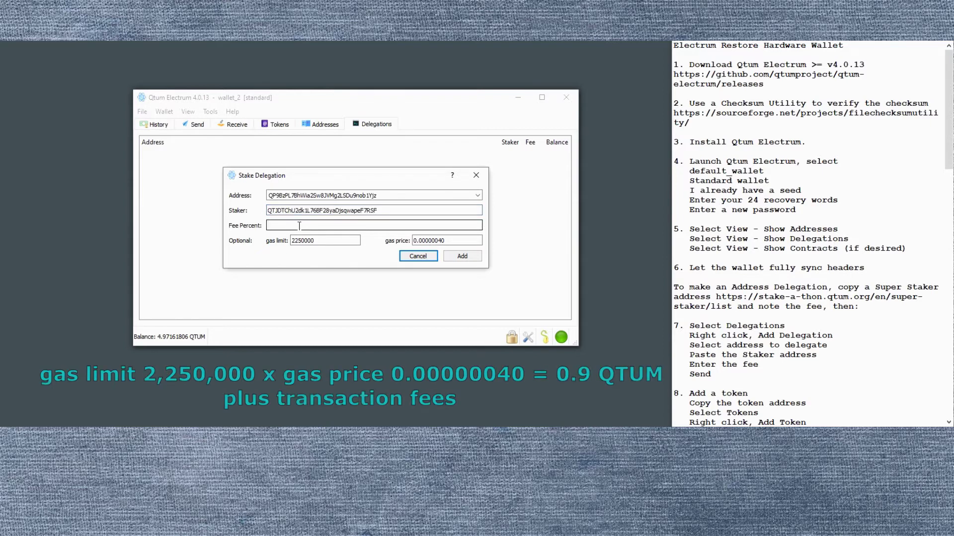
text(3)
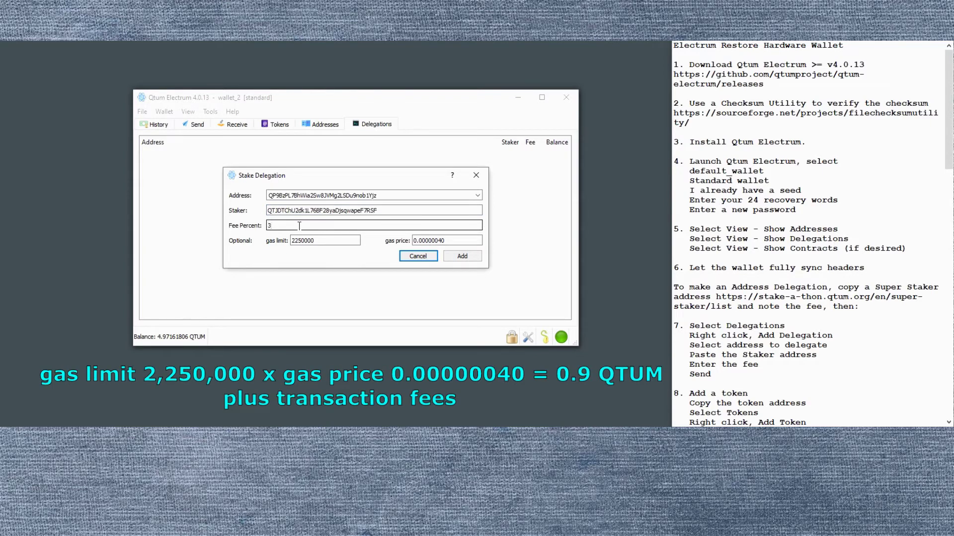
Submit the delegation, supply the wallet password at both prompts, and send the transaction.
click(469, 258)
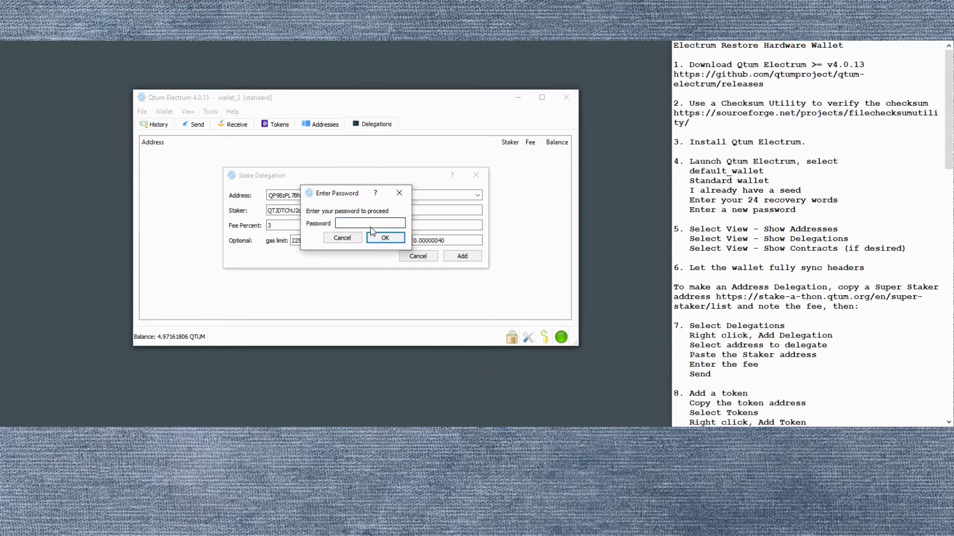
text(*****)
click(386, 238)
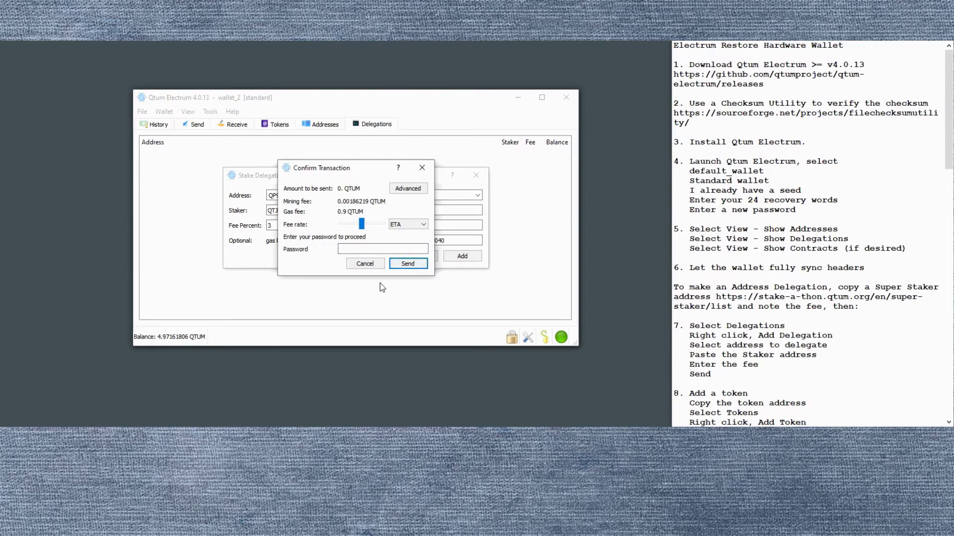
click(409, 264)
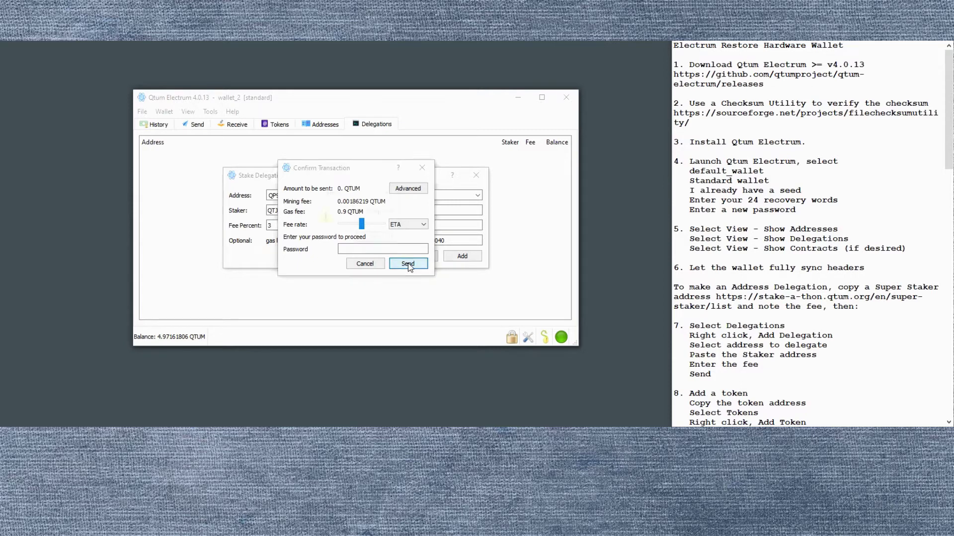
click(385, 240)
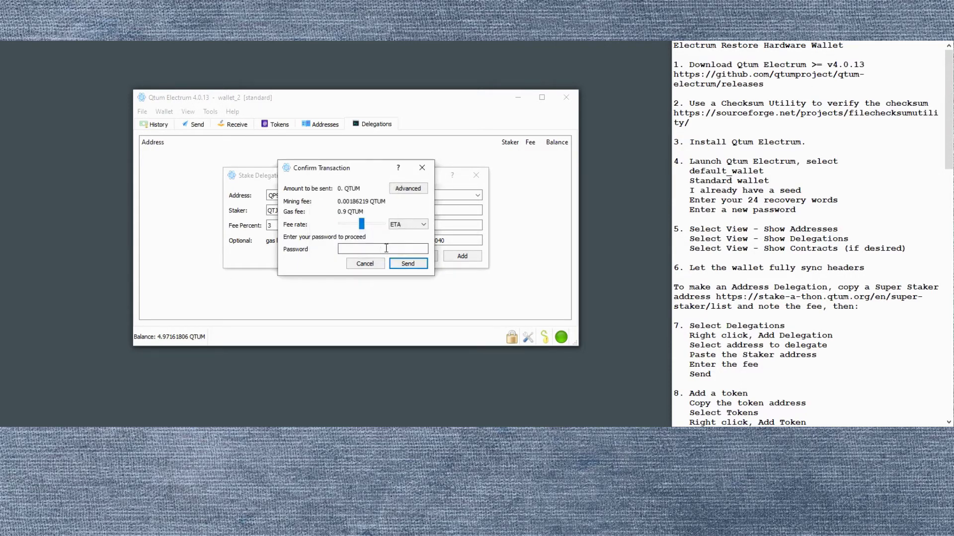
click(375, 250)
text(*****)
click(408, 264)
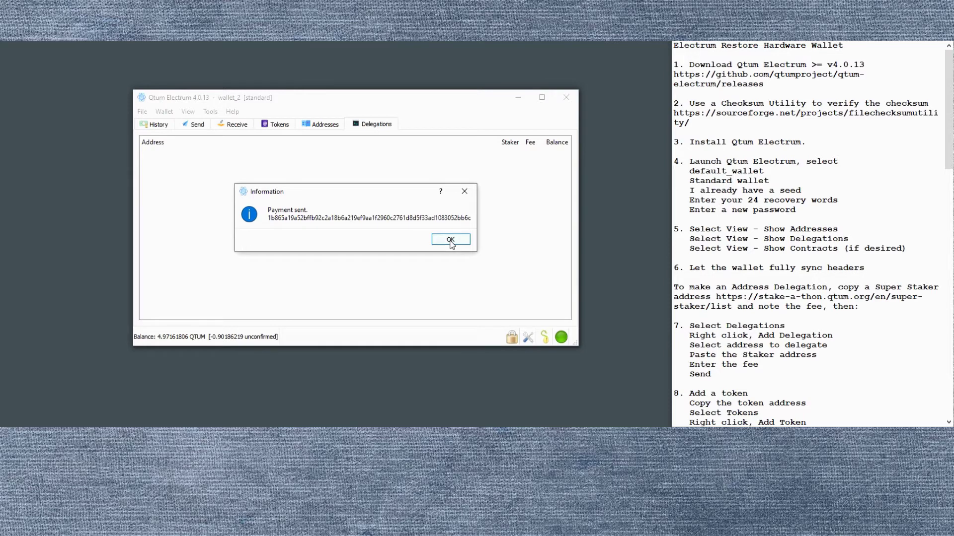
click(450, 240)
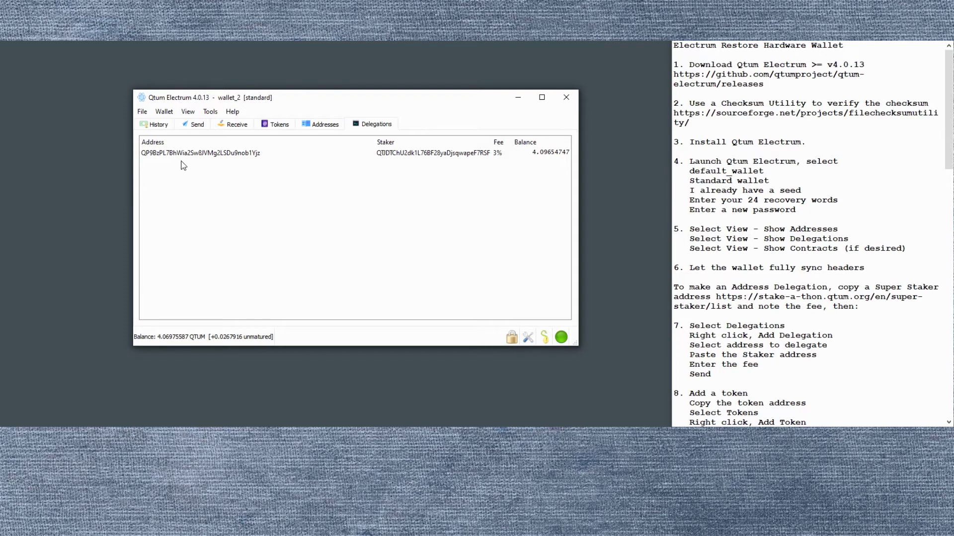
Check the history, then copy the funded address from the Addresses list via Copy > Address.
click(160, 125)
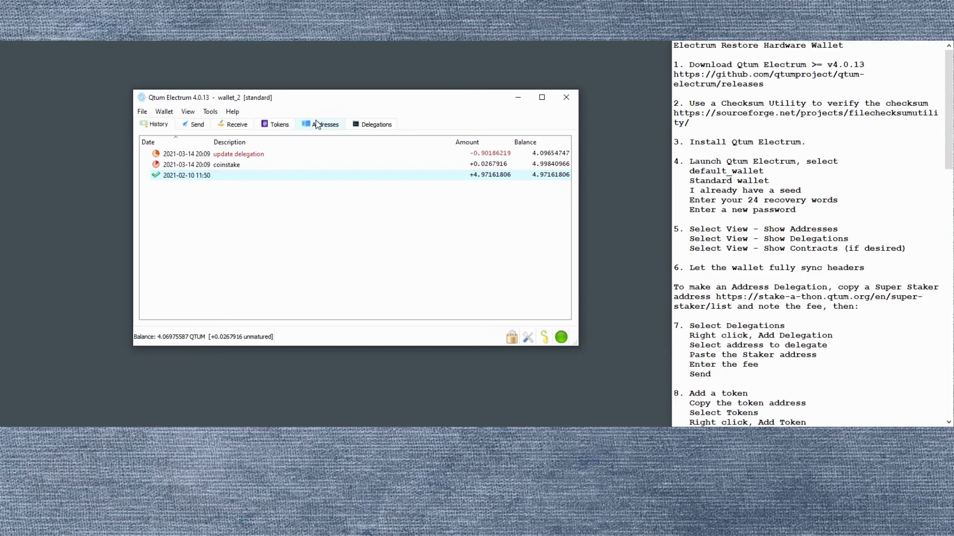
click(320, 124)
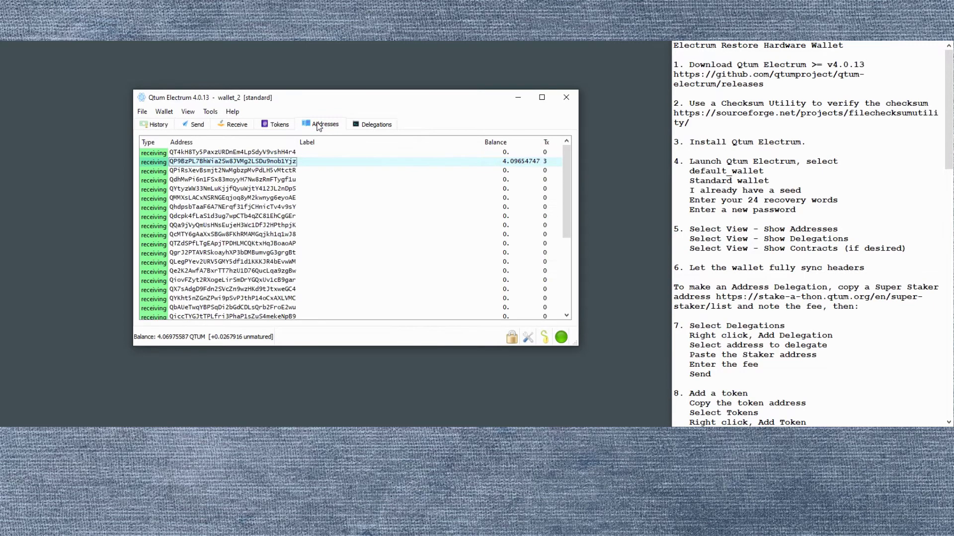
right_click(272, 163)
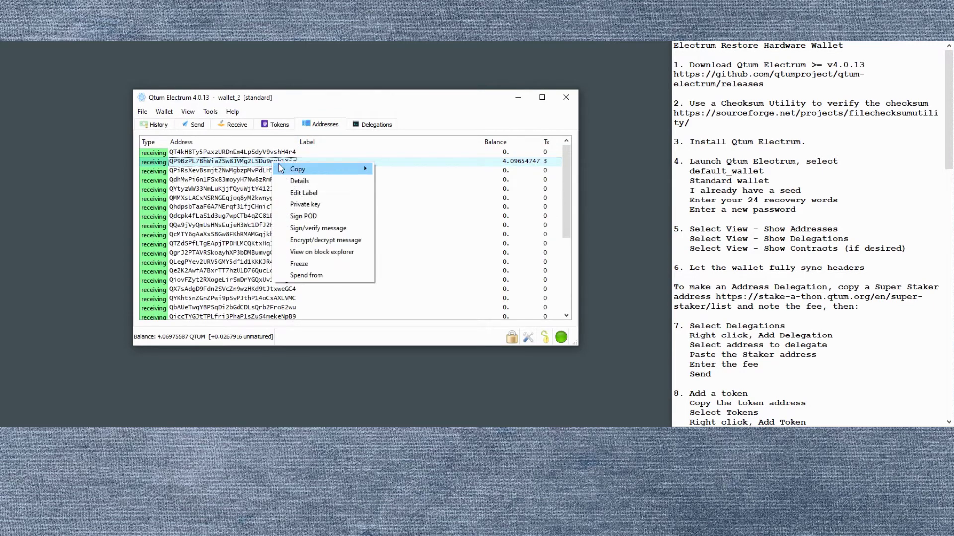
mouse_move(348, 169)
click(400, 181)
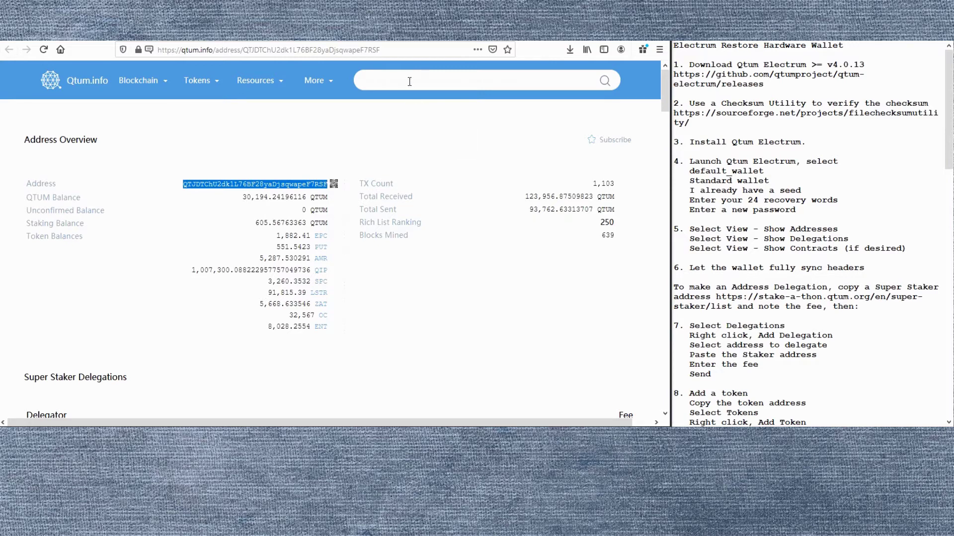
Search qtum.info for the pasted wallet address.
click(410, 78)
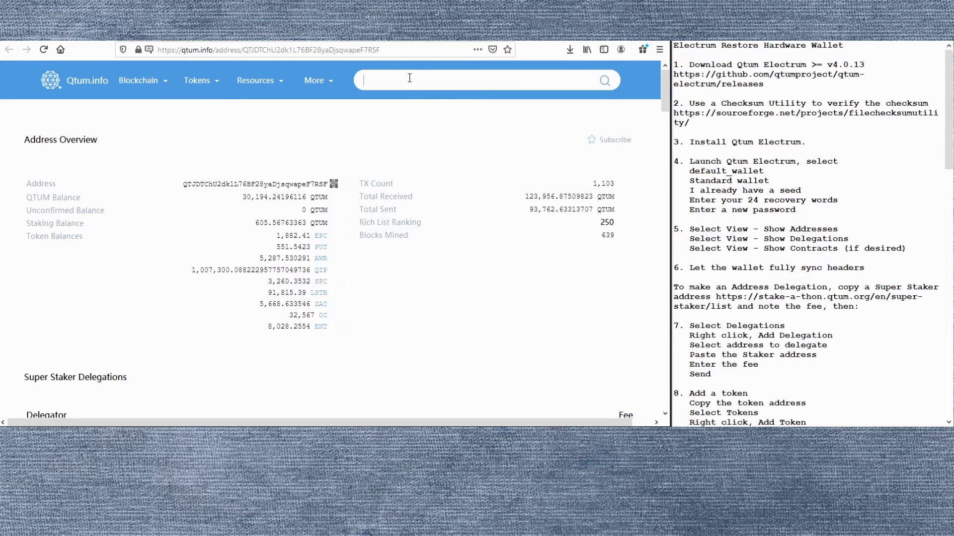
key(ctrl+v)
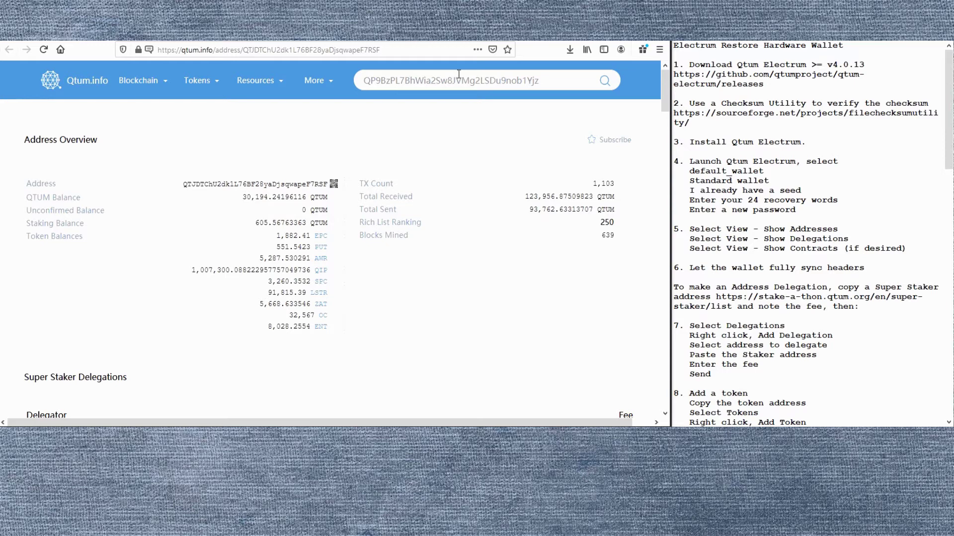
key(Return)
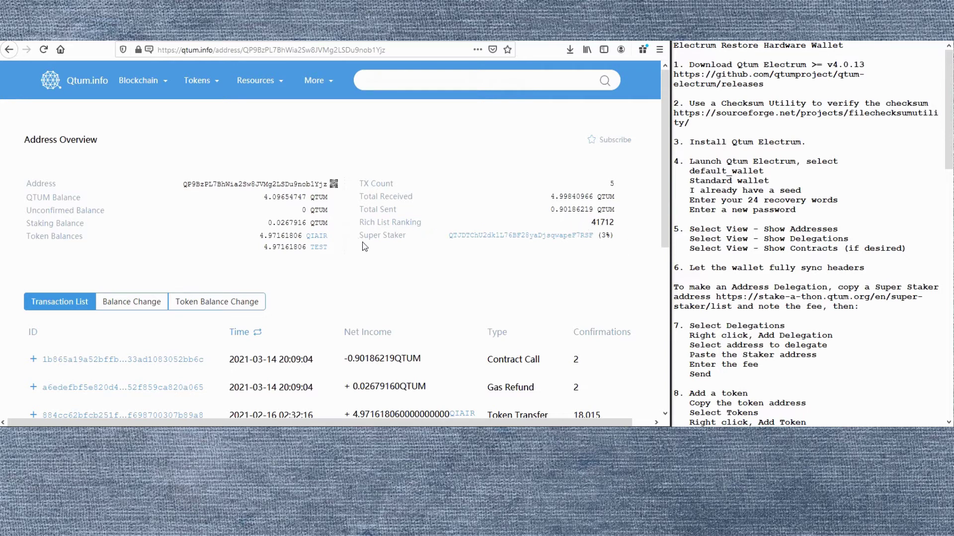
Open the QIAIR token's contract page and select its contract address for copying.
click(317, 237)
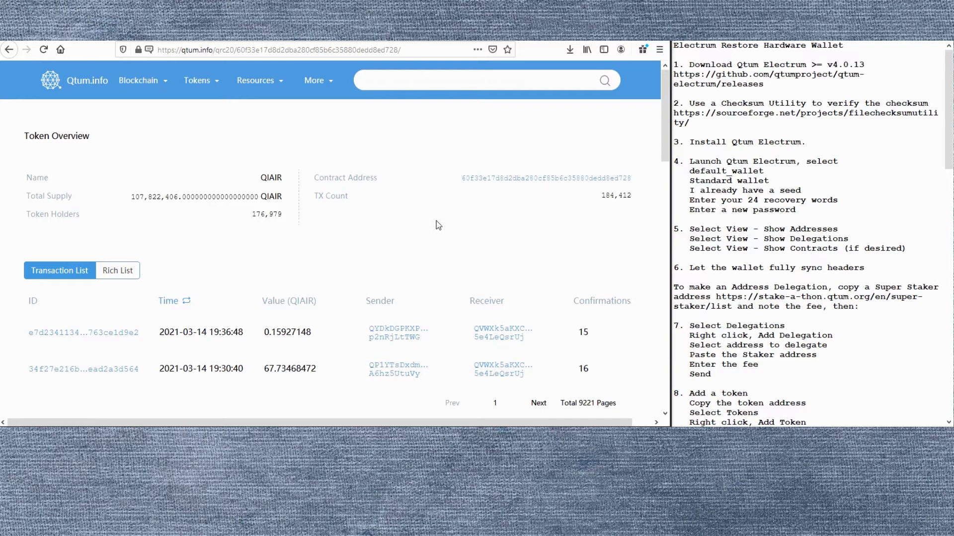
click(498, 179)
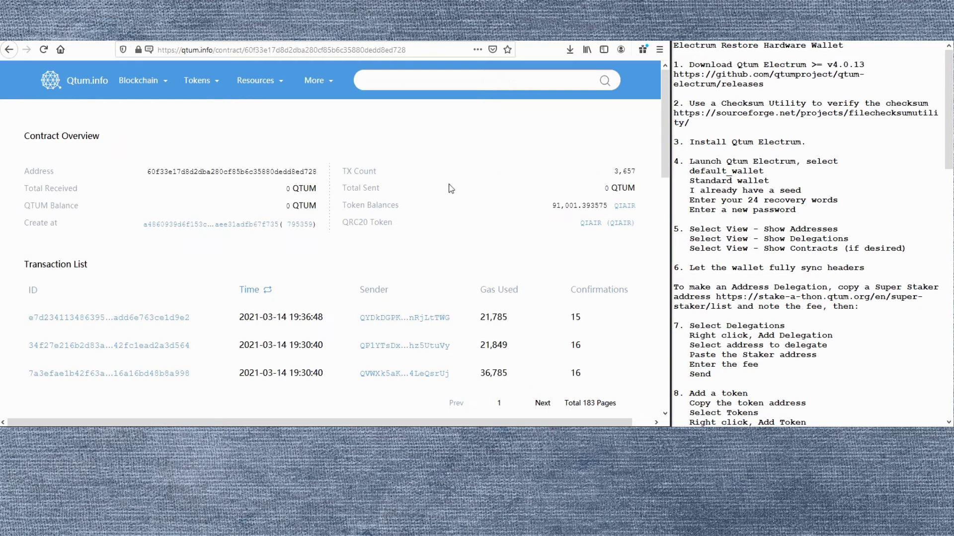
double_click(236, 172)
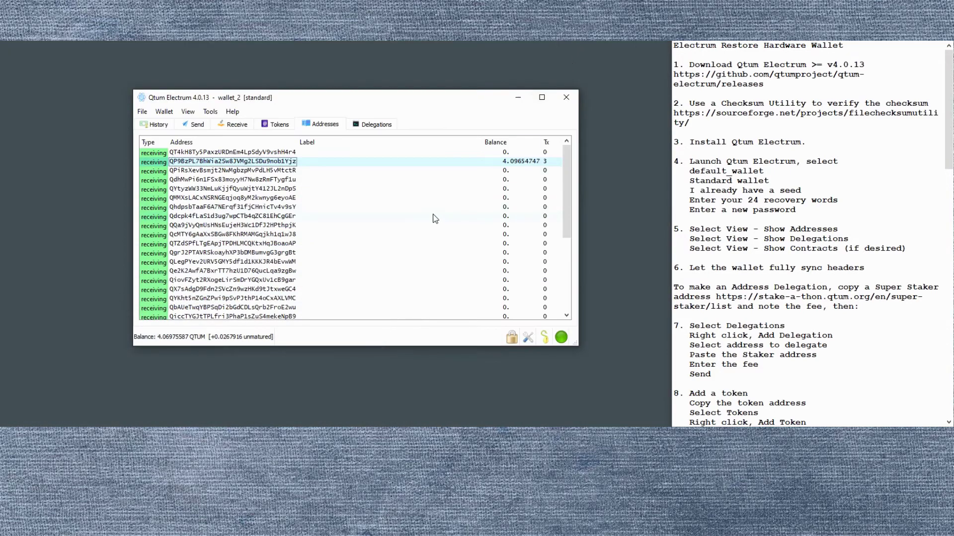
Add the QIAIR token by its contract address, showing 4.97161806 balance, then review history.
click(278, 126)
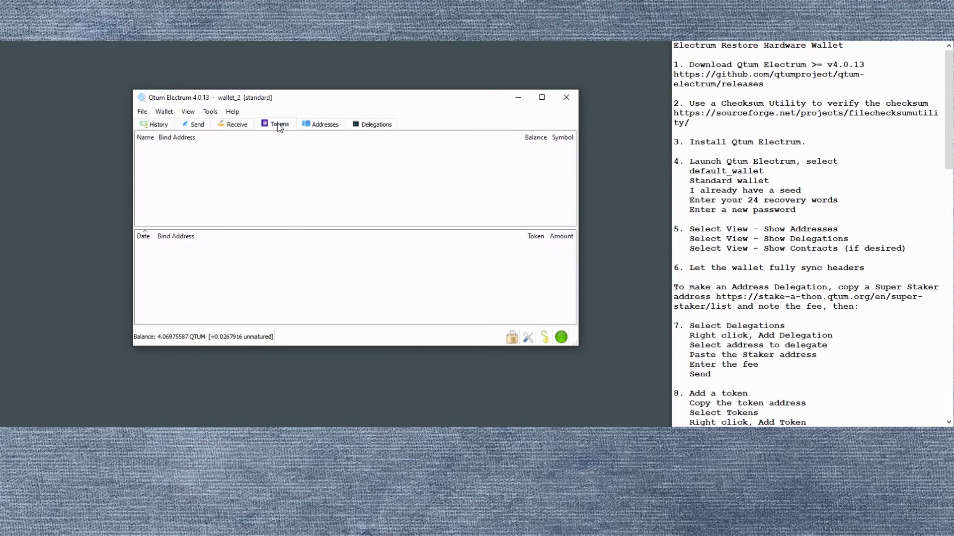
right_click(311, 199)
click(334, 202)
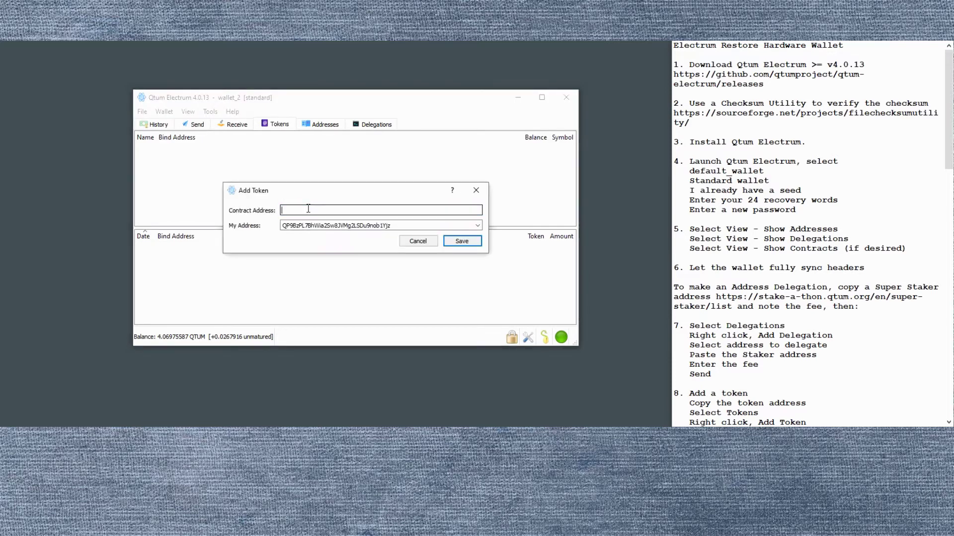
key(ctrl+v)
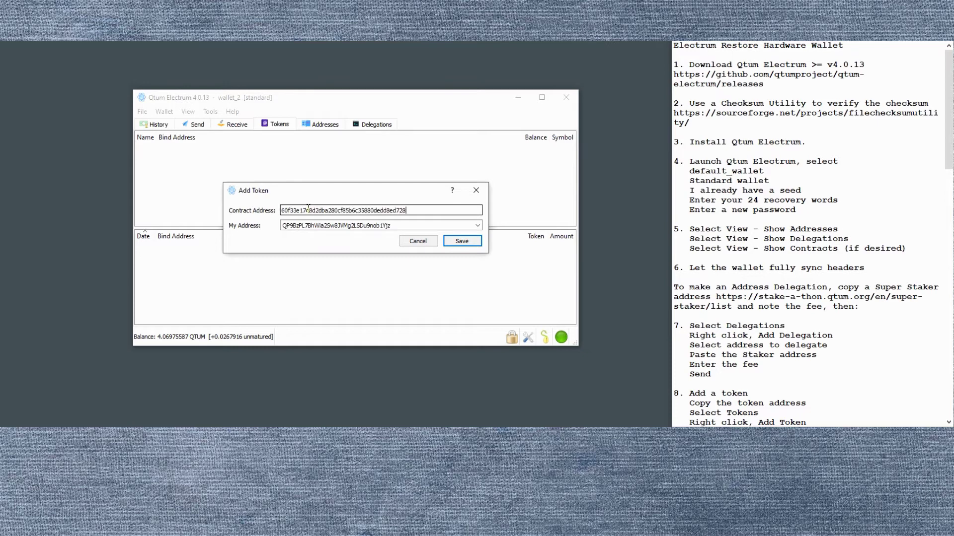
click(461, 244)
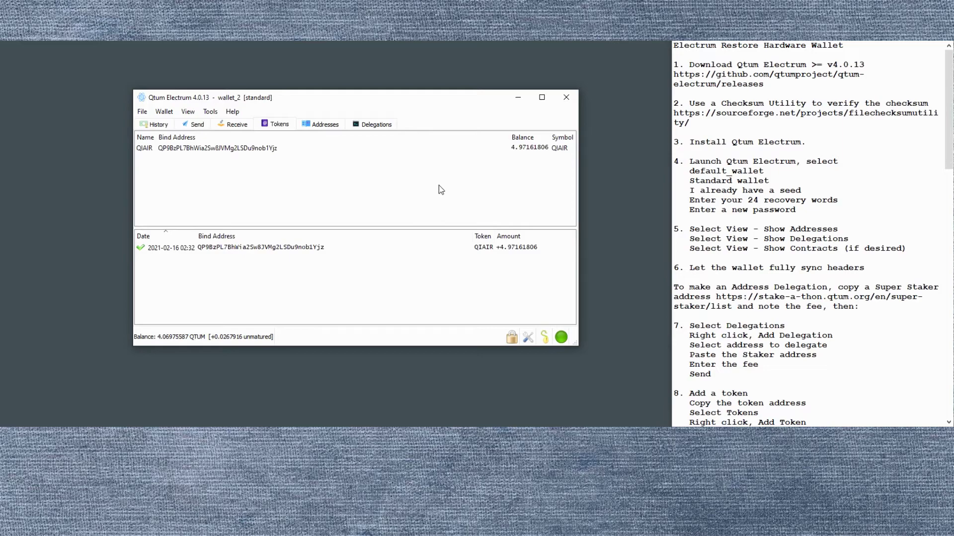
click(166, 125)
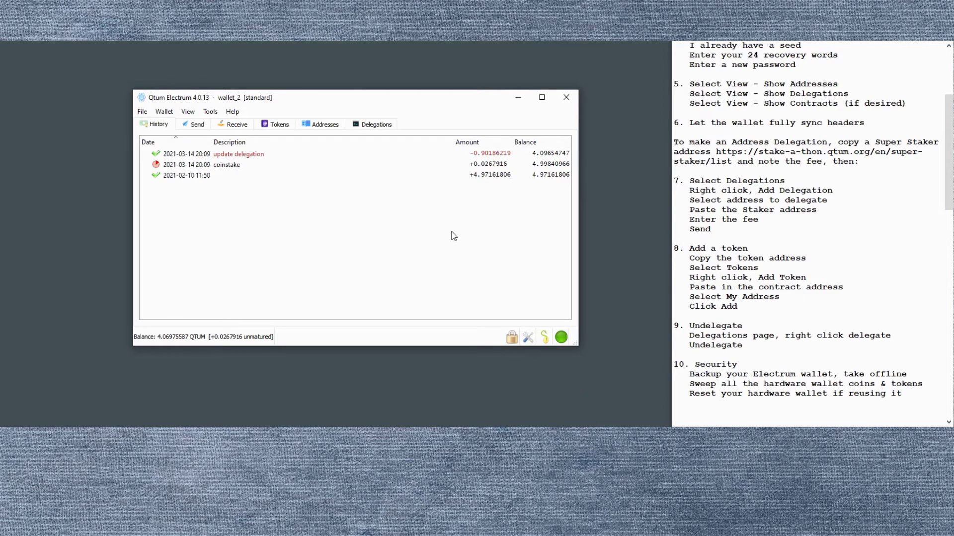
Undelegate the address from its super staker, confirming with the wallet password and sending.
click(385, 125)
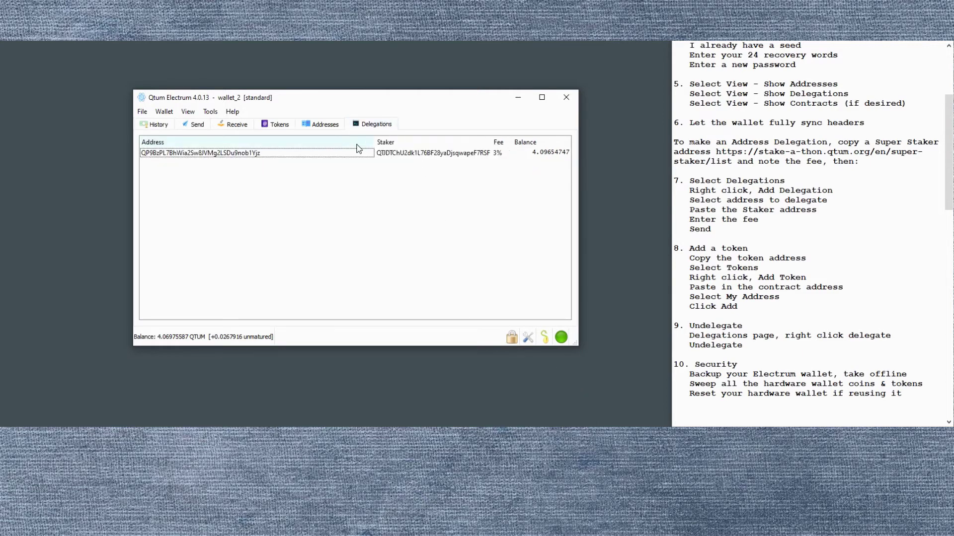
right_click(318, 158)
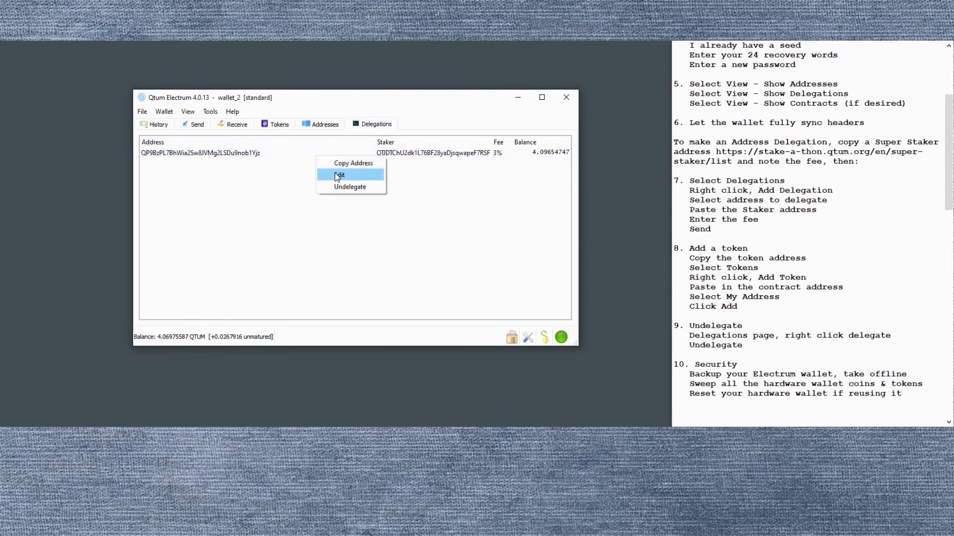
click(346, 188)
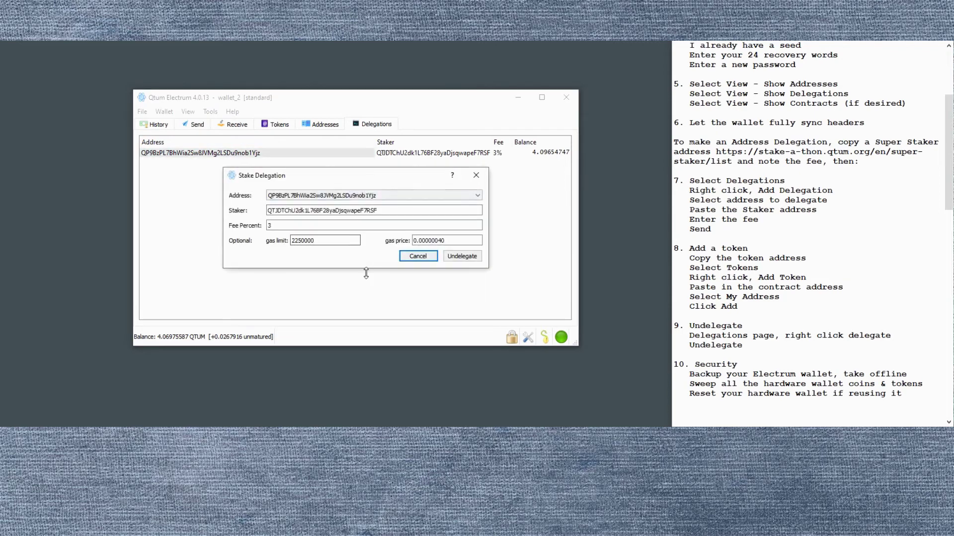
click(463, 257)
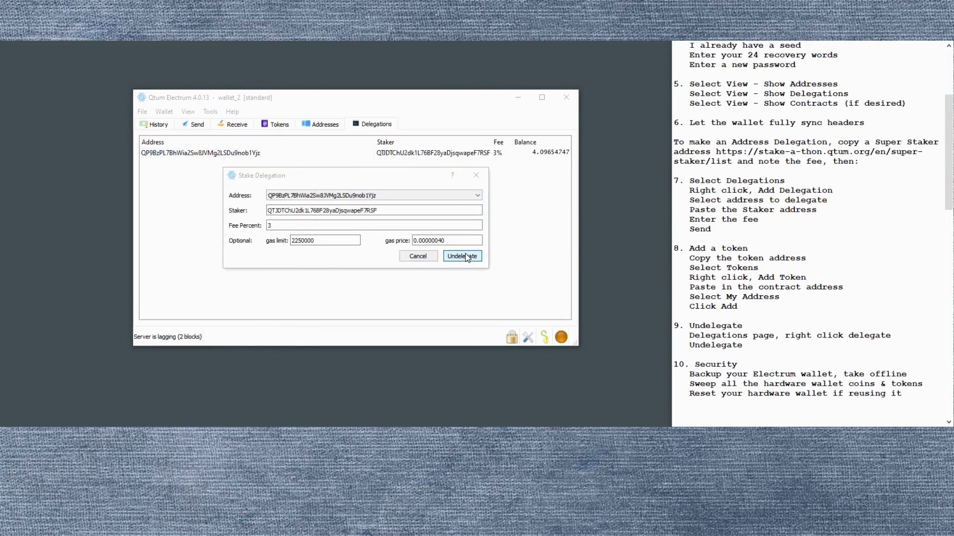
click(381, 250)
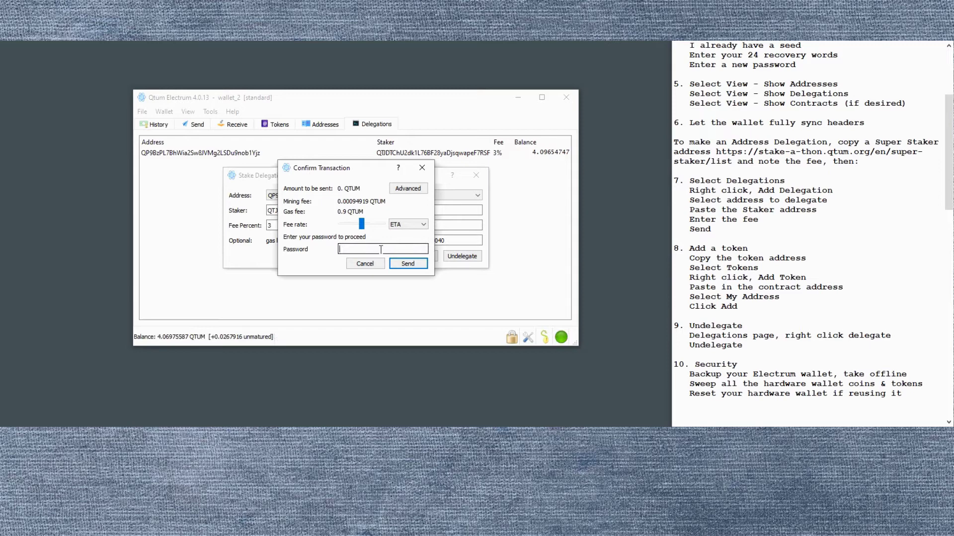
text(•••••)
click(415, 265)
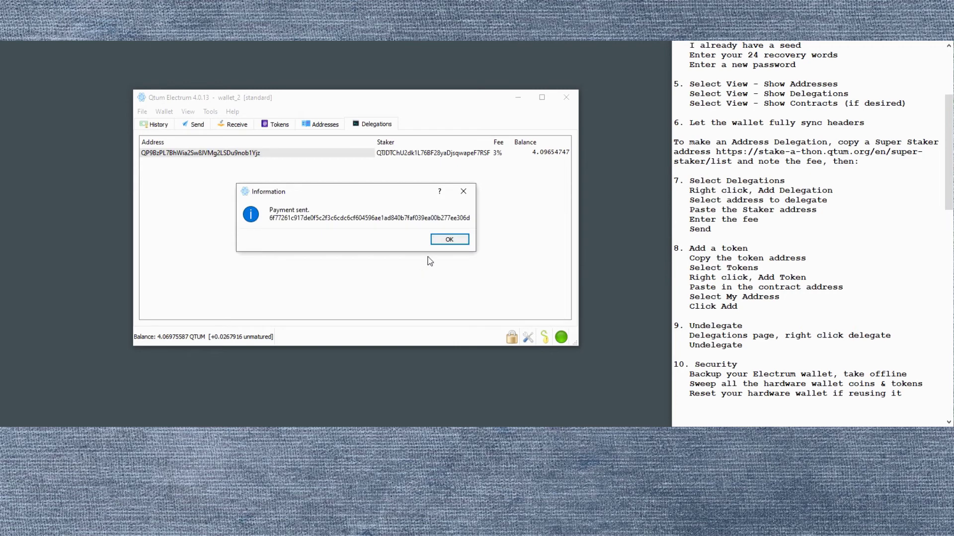
click(449, 240)
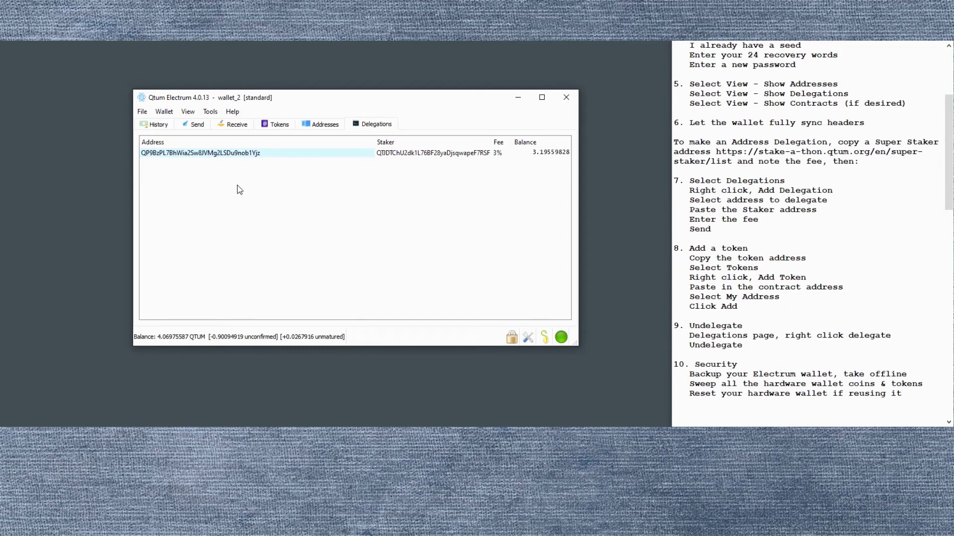
click(142, 112)
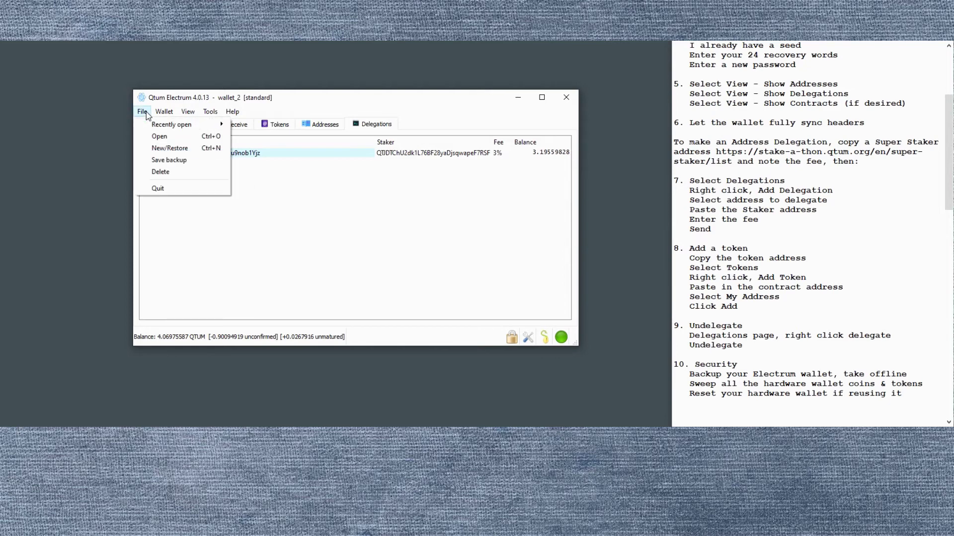
click(169, 160)
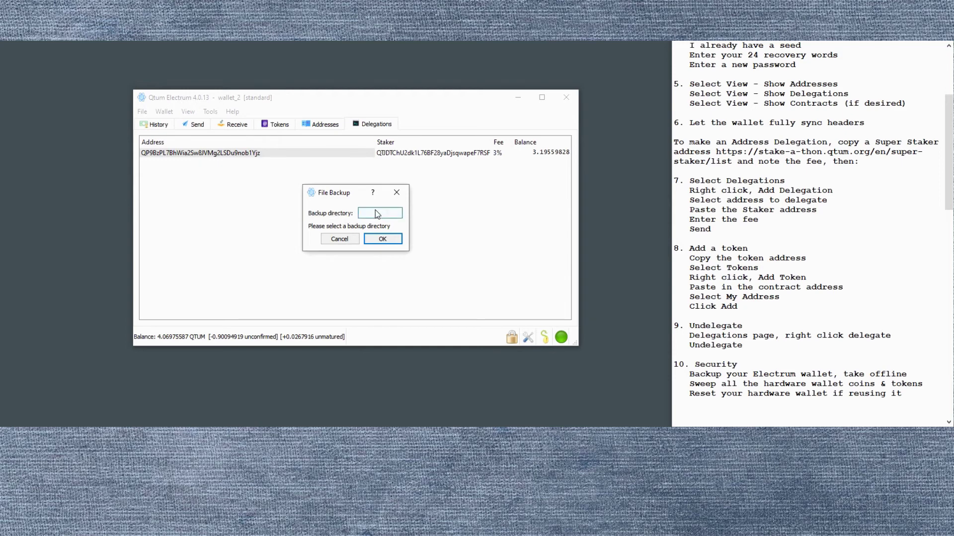
click(395, 241)
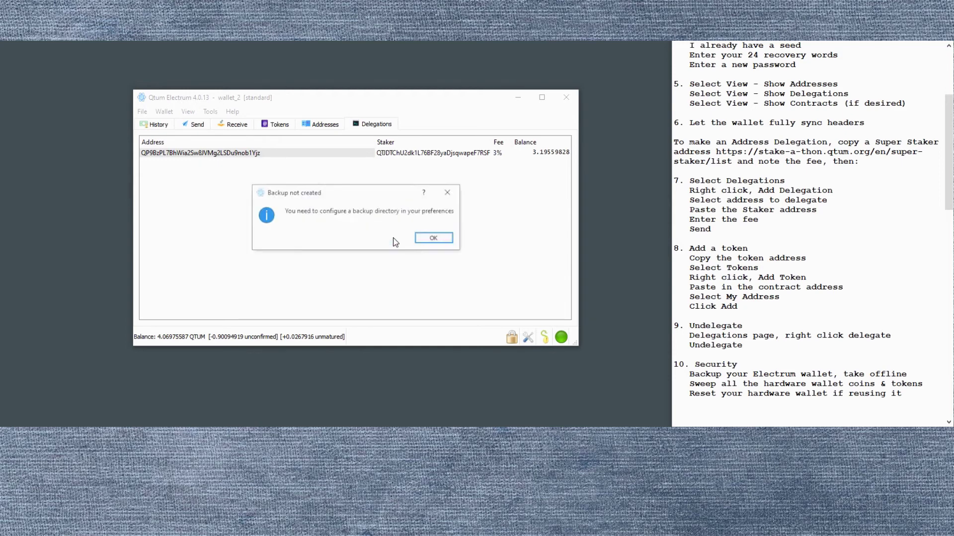
click(431, 240)
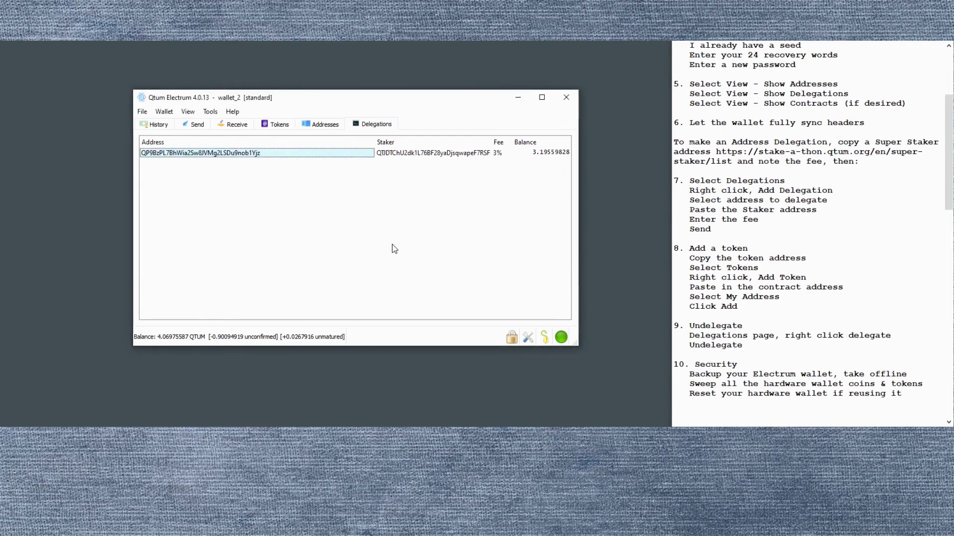